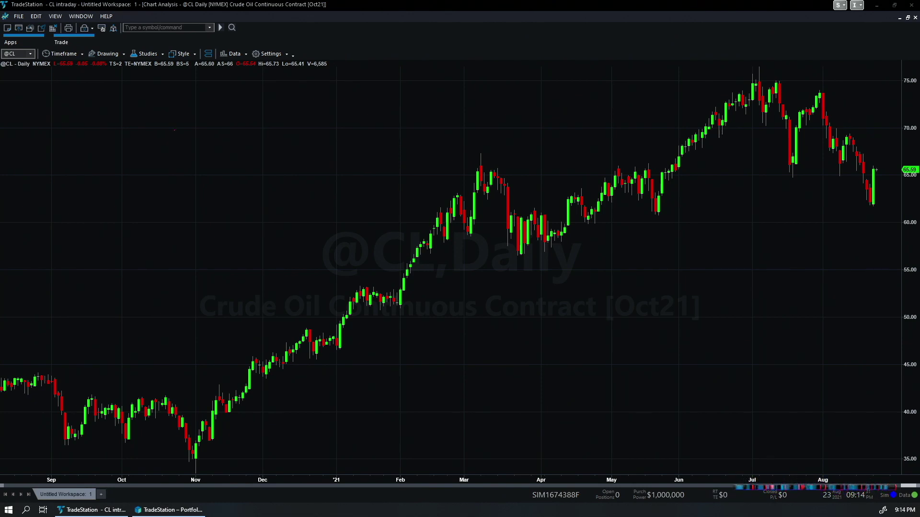
Handwrite the note "50 days in" above the crude oil price chart and erase the writing.
{"action": "mouse_move", "coordinate": [193, 103]}
{"action": "left_mouse_down"}
{"action": "mouse_move", "coordinate": [175, 127]}
{"action": "mouse_move", "coordinate": [209, 103]}
{"action": "mouse_move", "coordinate": [247, 116]}
{"action": "mouse_move", "coordinate": [263, 108]}
{"action": "mouse_move", "coordinate": [264, 118]}
{"action": "left_mouse_up"}
{"action": "mouse_move", "coordinate": [267, 107]}
{"action": "left_mouse_down"}
{"action": "mouse_move", "coordinate": [272, 123]}
{"action": "mouse_move", "coordinate": [283, 111]}
{"action": "mouse_move", "coordinate": [343, 109]}
{"action": "left_mouse_up"}
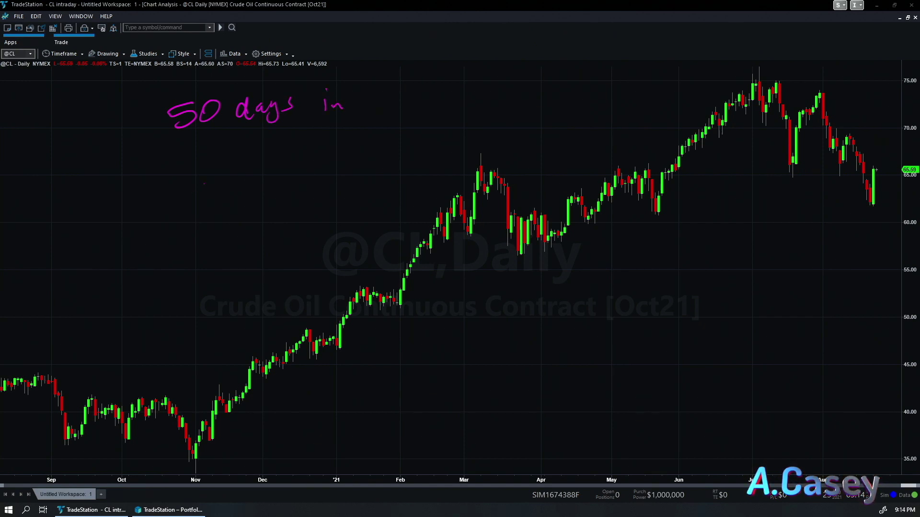
{"action": "left_click_drag", "start_coordinate": [200, 158], "coordinate": [207, 178]}
{"action": "left_click_drag", "start_coordinate": [214, 162], "coordinate": [214, 164]}
{"action": "mouse_move", "coordinate": [265, 147]}
{"action": "left_mouse_down"}
{"action": "mouse_move", "coordinate": [268, 137]}
{"action": "mouse_move", "coordinate": [293, 158]}
{"action": "left_mouse_up"}
{"action": "left_click_drag", "start_coordinate": [301, 140], "coordinate": [297, 156]}
{"action": "left_click_drag", "start_coordinate": [340, 128], "coordinate": [339, 128]}
{"action": "key", "text": "e"}
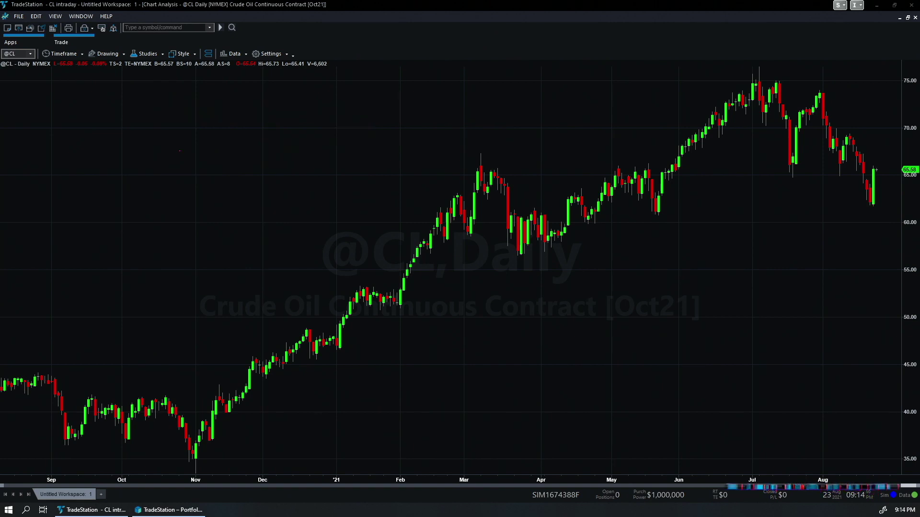
Handwrite the entry rules "Long H > 50H" and "Short L < 50L" on two lines above the crude oil prices.
{"action": "mouse_move", "coordinate": [179, 106]}
{"action": "left_mouse_down"}
{"action": "mouse_move", "coordinate": [170, 125]}
{"action": "mouse_move", "coordinate": [184, 131]}
{"action": "left_mouse_up"}
{"action": "mouse_move", "coordinate": [188, 121]}
{"action": "left_mouse_down"}
{"action": "mouse_move", "coordinate": [221, 122]}
{"action": "mouse_move", "coordinate": [210, 140]}
{"action": "left_mouse_up"}
{"action": "left_click_drag", "start_coordinate": [270, 103], "coordinate": [270, 129]}
{"action": "mouse_move", "coordinate": [280, 104]}
{"action": "left_mouse_down"}
{"action": "mouse_move", "coordinate": [279, 131]}
{"action": "mouse_move", "coordinate": [286, 119]}
{"action": "mouse_move", "coordinate": [298, 143]}
{"action": "left_mouse_up"}
{"action": "mouse_move", "coordinate": [341, 113]}
{"action": "left_mouse_down"}
{"action": "mouse_move", "coordinate": [330, 130]}
{"action": "mouse_move", "coordinate": [353, 117]}
{"action": "mouse_move", "coordinate": [370, 132]}
{"action": "mouse_move", "coordinate": [381, 129]}
{"action": "left_mouse_up"}
{"action": "left_click_drag", "start_coordinate": [369, 124], "coordinate": [383, 121]}
{"action": "left_click_drag", "start_coordinate": [183, 160], "coordinate": [169, 182]}
{"action": "mouse_move", "coordinate": [191, 155]}
{"action": "left_mouse_down"}
{"action": "mouse_move", "coordinate": [191, 178]}
{"action": "mouse_move", "coordinate": [230, 171]}
{"action": "left_mouse_up"}
{"action": "mouse_move", "coordinate": [231, 151]}
{"action": "left_mouse_down"}
{"action": "mouse_move", "coordinate": [238, 164]}
{"action": "mouse_move", "coordinate": [323, 186]}
{"action": "mouse_move", "coordinate": [358, 169]}
{"action": "mouse_move", "coordinate": [386, 182]}
{"action": "left_mouse_up"}
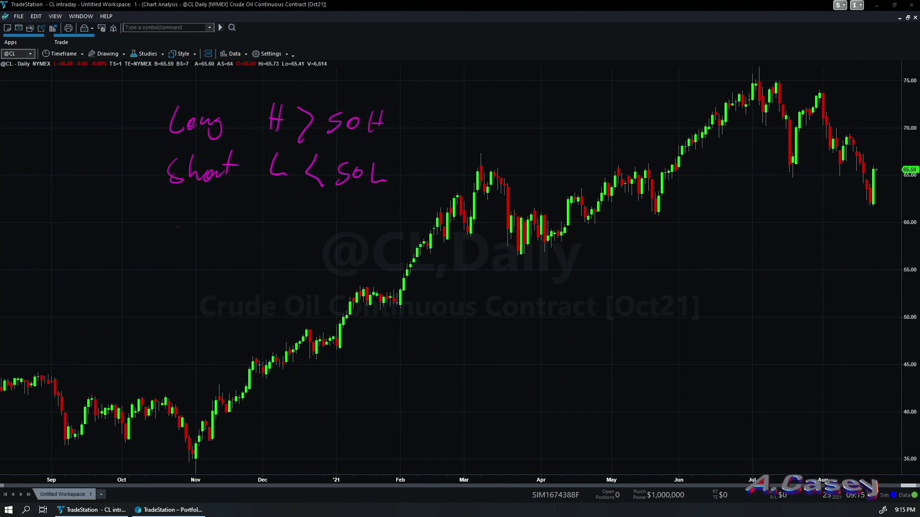
Add the exit rules "C < 20L" beside the long entry and "C > 20H" beside the short entry, ending the annotation.
{"action": "mouse_move", "coordinate": [466, 115]}
{"action": "left_mouse_down"}
{"action": "mouse_move", "coordinate": [465, 128]}
{"action": "mouse_move", "coordinate": [529, 126]}
{"action": "left_mouse_up"}
{"action": "left_click_drag", "start_coordinate": [539, 113], "coordinate": [570, 122]}
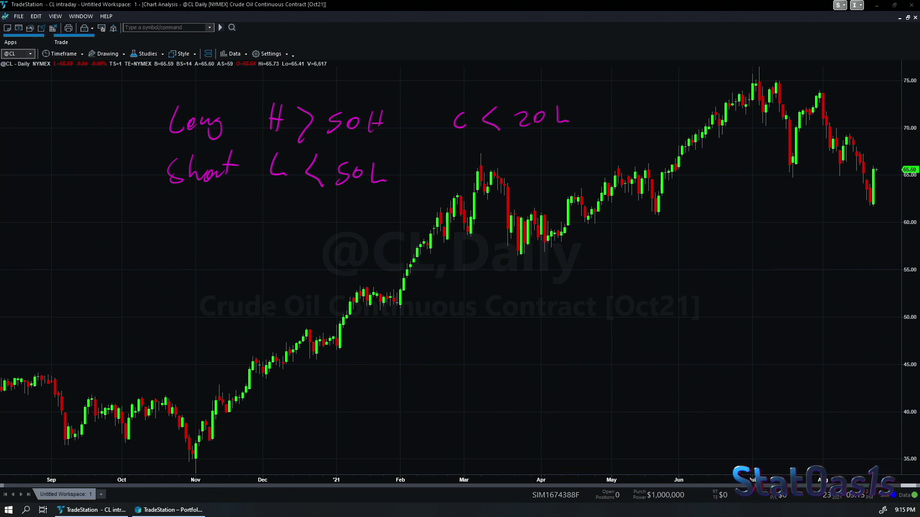
{"action": "mouse_move", "coordinate": [453, 164]}
{"action": "left_mouse_down"}
{"action": "mouse_move", "coordinate": [453, 176]}
{"action": "mouse_move", "coordinate": [465, 176]}
{"action": "left_mouse_up"}
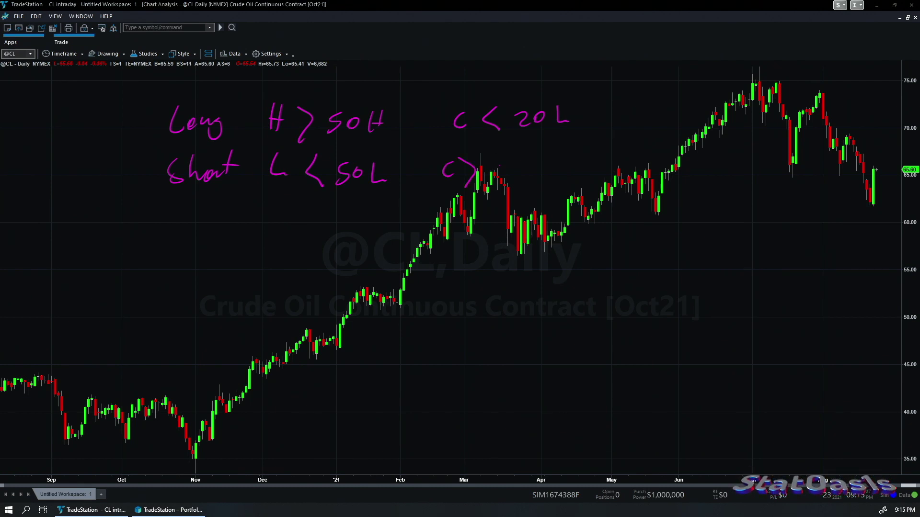
{"action": "left_click_drag", "start_coordinate": [498, 163], "coordinate": [509, 176]}
{"action": "left_click_drag", "start_coordinate": [518, 160], "coordinate": [555, 173]}
{"action": "left_click_drag", "start_coordinate": [540, 168], "coordinate": [562, 164]}
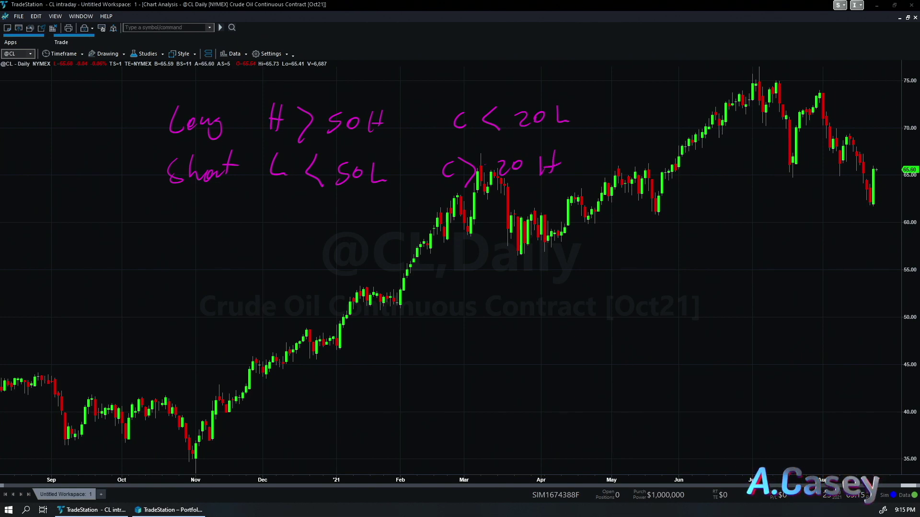
{"action": "key", "text": "Escape"}
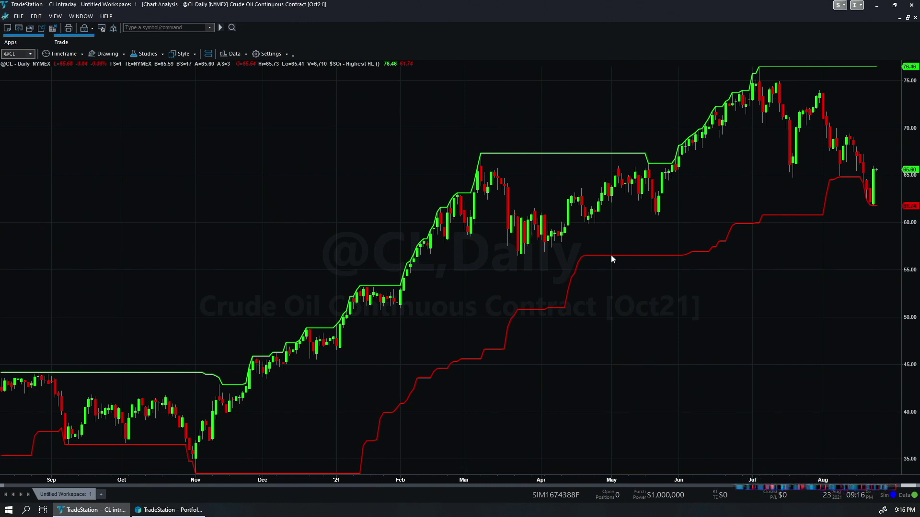
Look back through the crude oil daily chart's history to examine how price meets the highest-high and lowest-low channel lines.
{"action": "left_click_drag", "start_coordinate": [254, 374], "coordinate": [809, 322]}
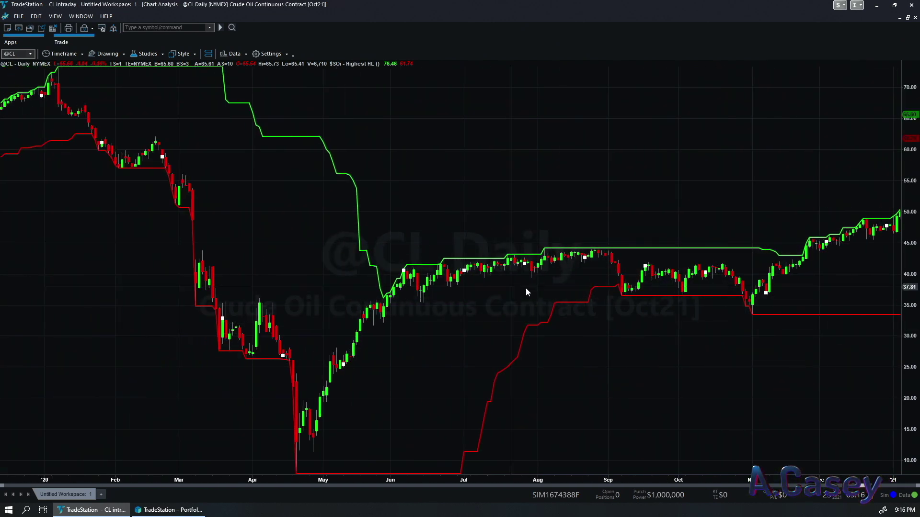
{"action": "left_click_drag", "start_coordinate": [57, 239], "coordinate": [785, 155]}
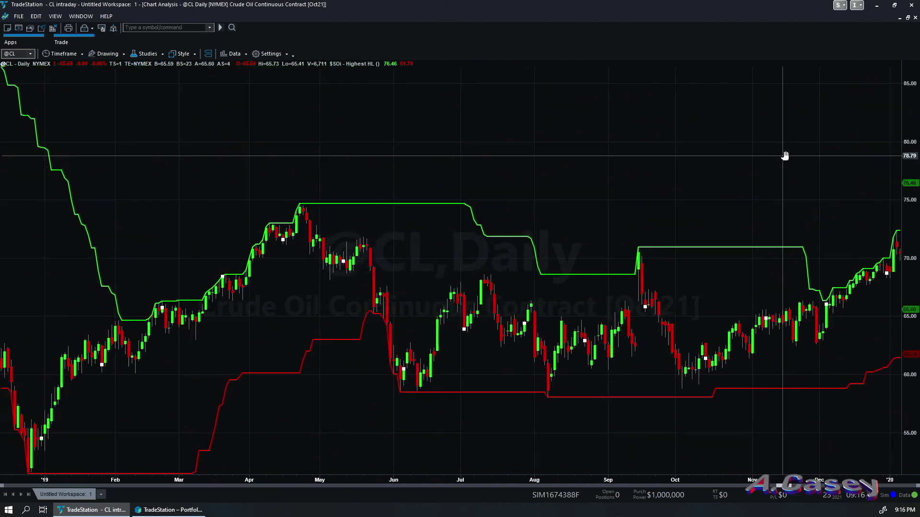
{"action": "left_click_drag", "start_coordinate": [306, 215], "coordinate": [240, 187]}
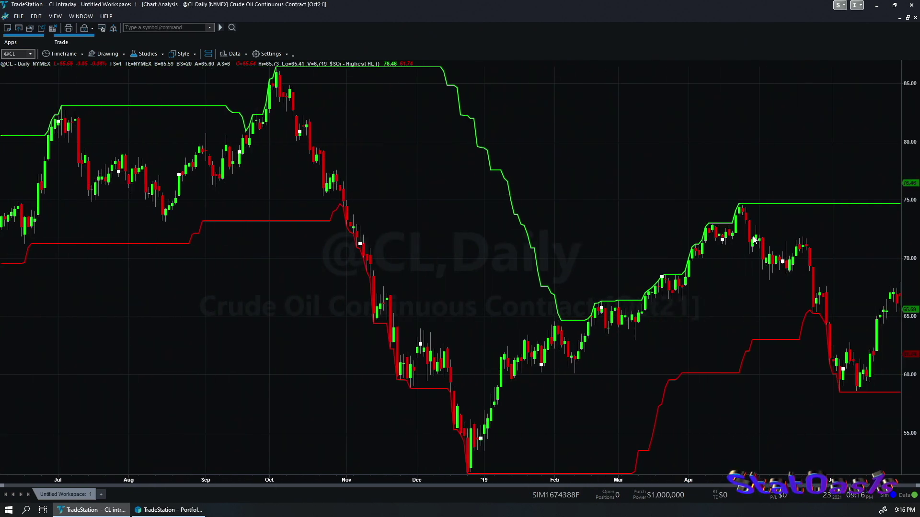
{"action": "left_click_drag", "start_coordinate": [760, 245], "coordinate": [193, 232]}
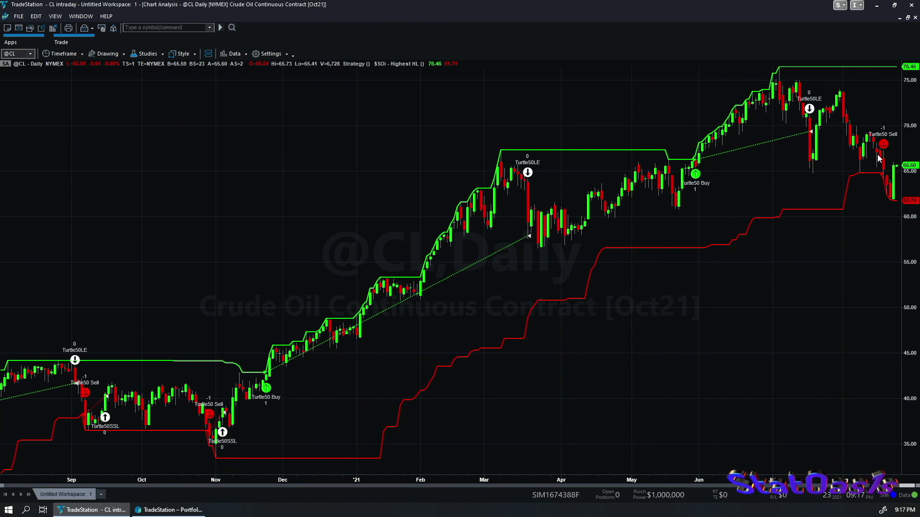
Examine the Turtle50 entries and exits on the crude oil daily chart from 2021 back through 2020.
{"action": "scroll", "coordinate": [809, 162], "scroll_direction": "up", "scroll_amount": 3}
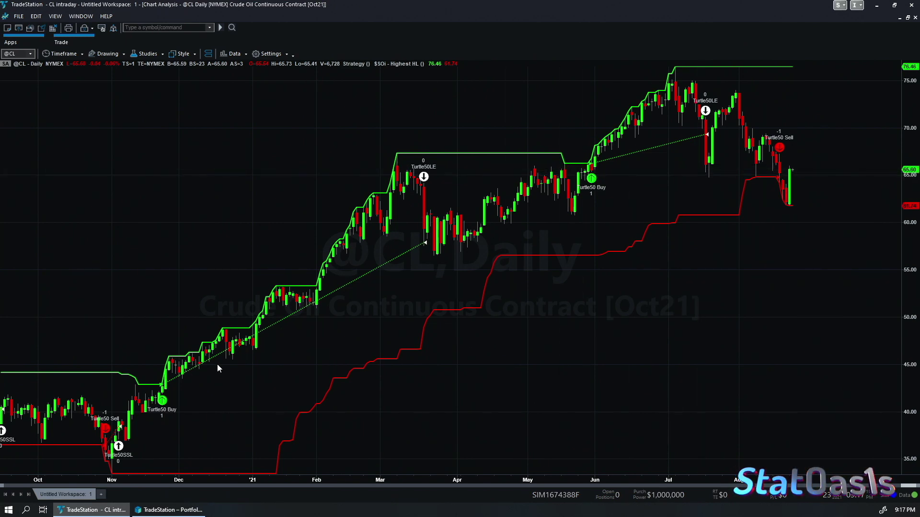
{"action": "left_click_drag", "start_coordinate": [140, 405], "coordinate": [835, 344]}
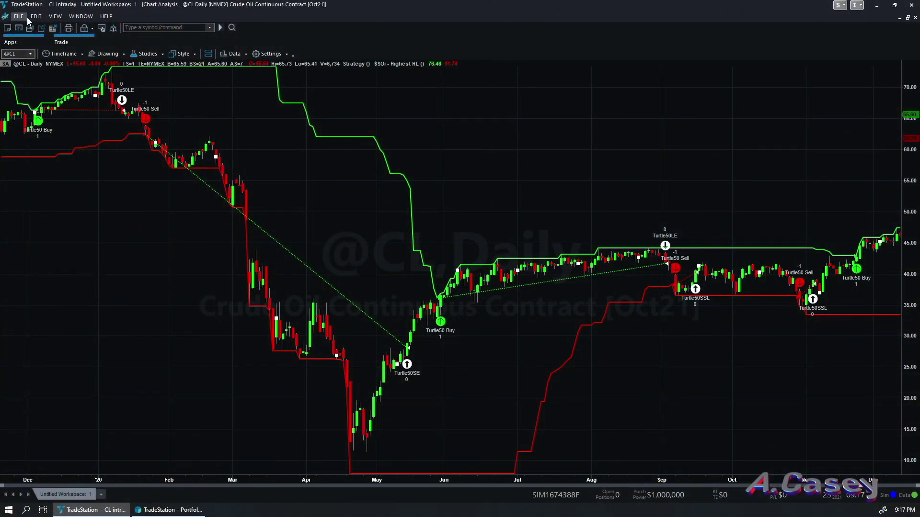
Switch to Portfolio Maestro and review the strategy and symbol list of the StatOasis TF 22 futures strategy group.
{"action": "left_click", "coordinate": [21, 16]}
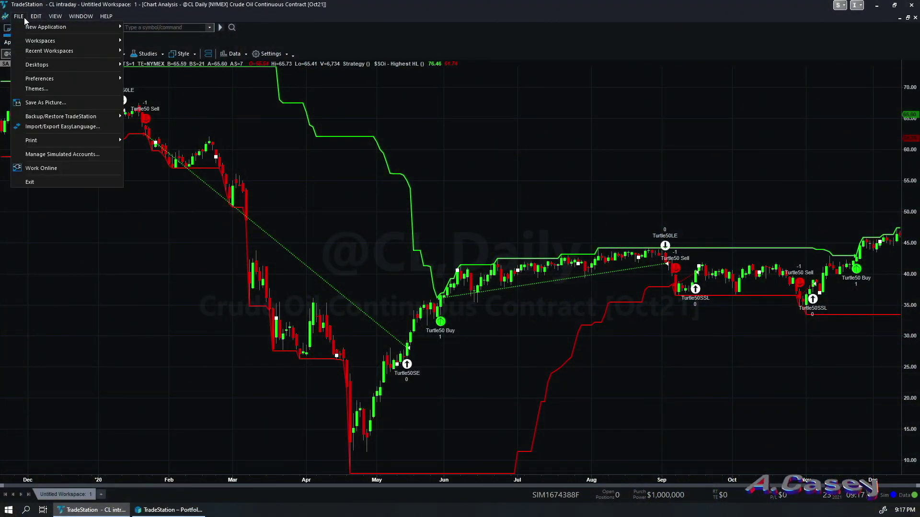
{"action": "mouse_move", "coordinate": [75, 27]}
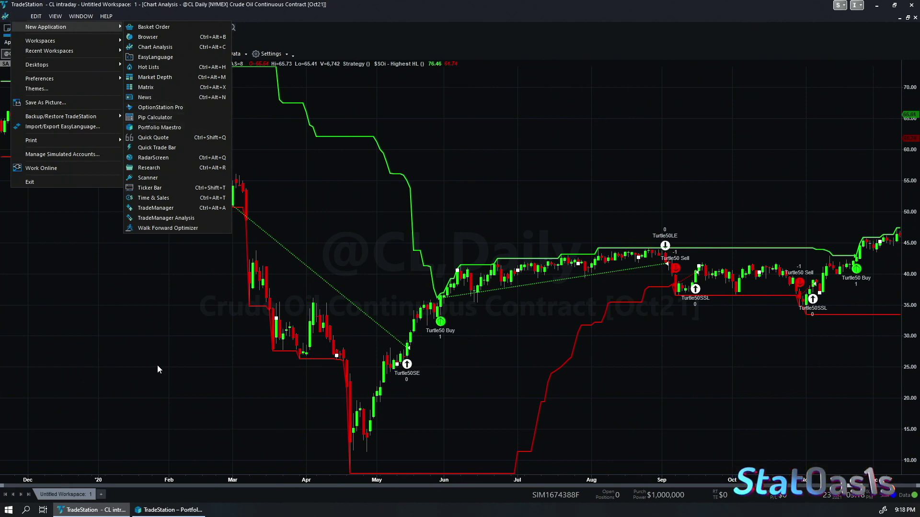
{"action": "left_click", "coordinate": [164, 511]}
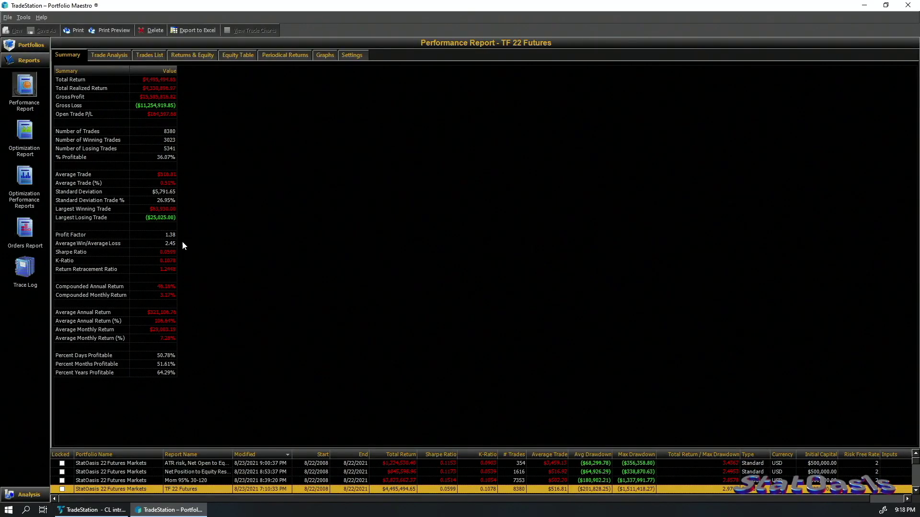
{"action": "left_click", "coordinate": [30, 45]}
{"action": "left_click", "coordinate": [56, 91]}
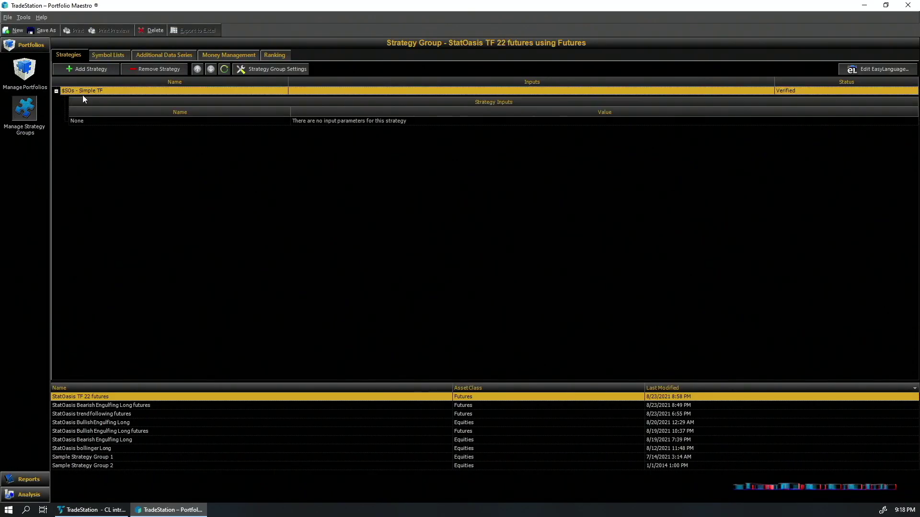
{"action": "left_click", "coordinate": [57, 92]}
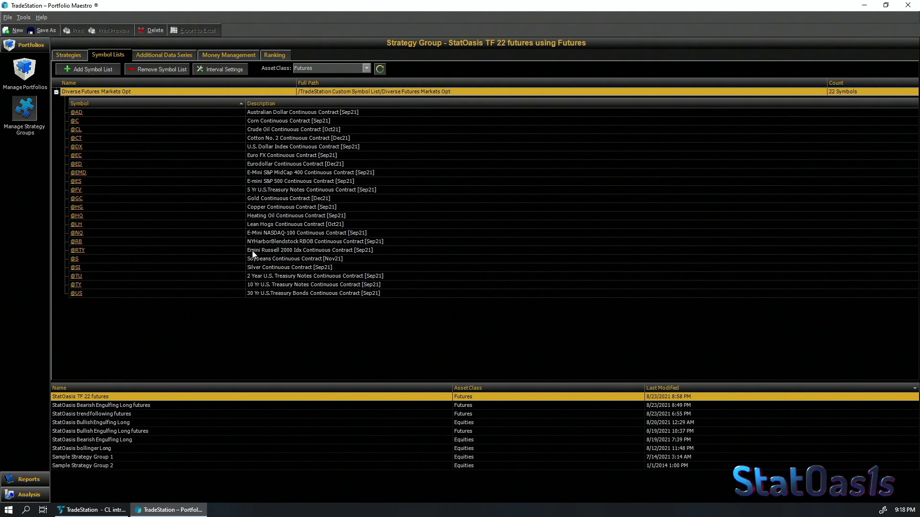
{"action": "left_click", "coordinate": [69, 55]}
{"action": "left_click", "coordinate": [104, 53]}
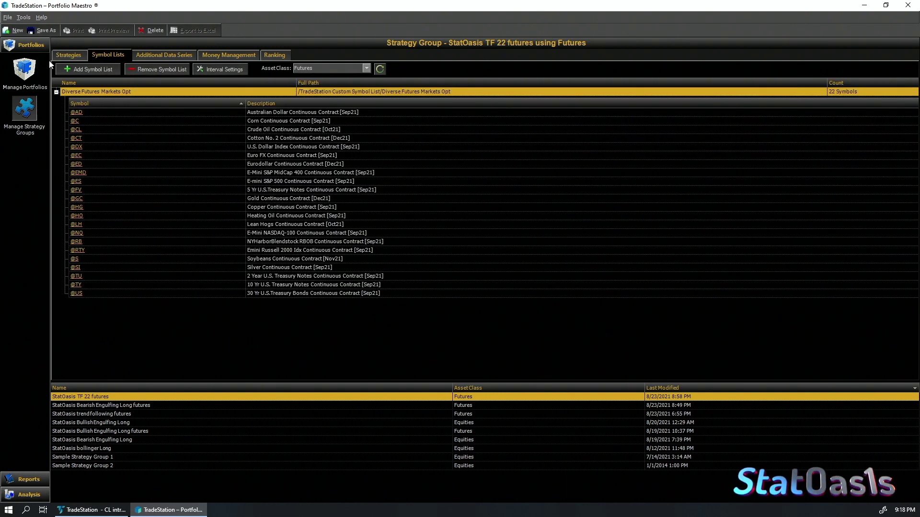
Review the StatOasis 22 Futures Markets portfolio's available stop strategies and constraint methods, leaving its settings without saving.
{"action": "left_click", "coordinate": [24, 69]}
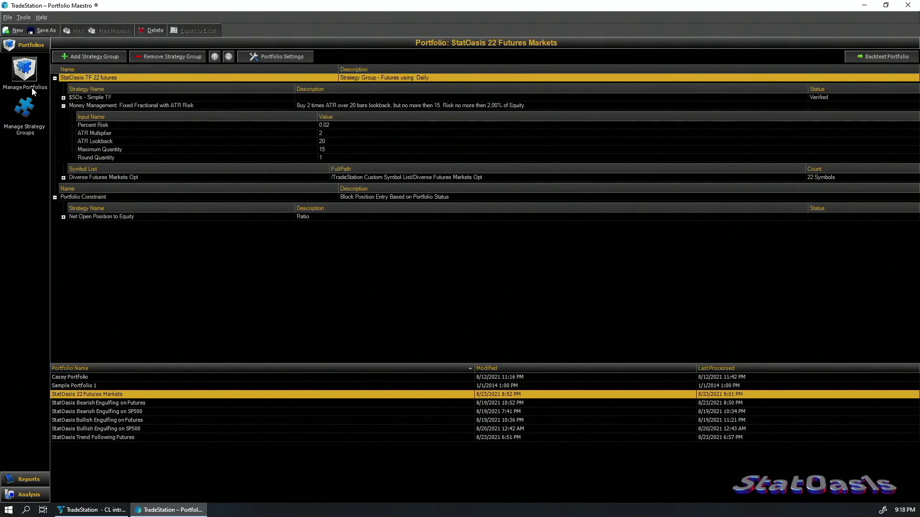
{"action": "left_click", "coordinate": [63, 106]}
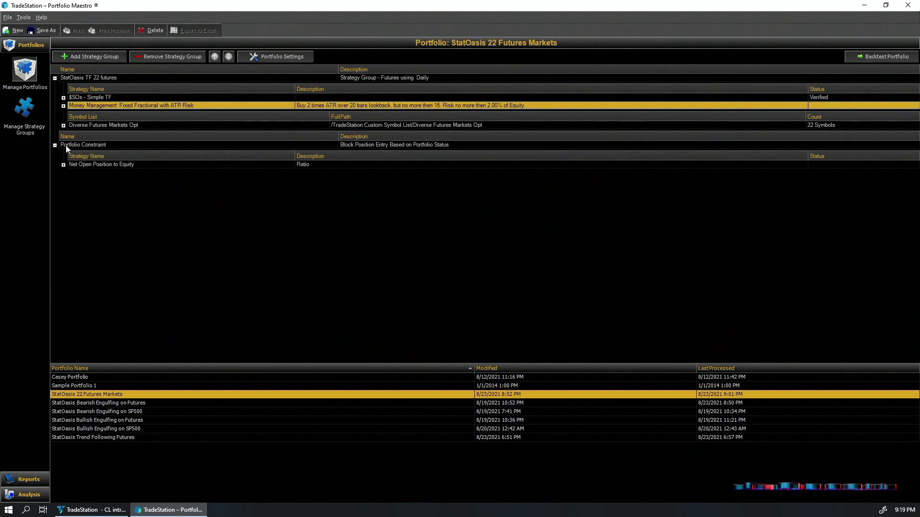
{"action": "left_click", "coordinate": [252, 57]}
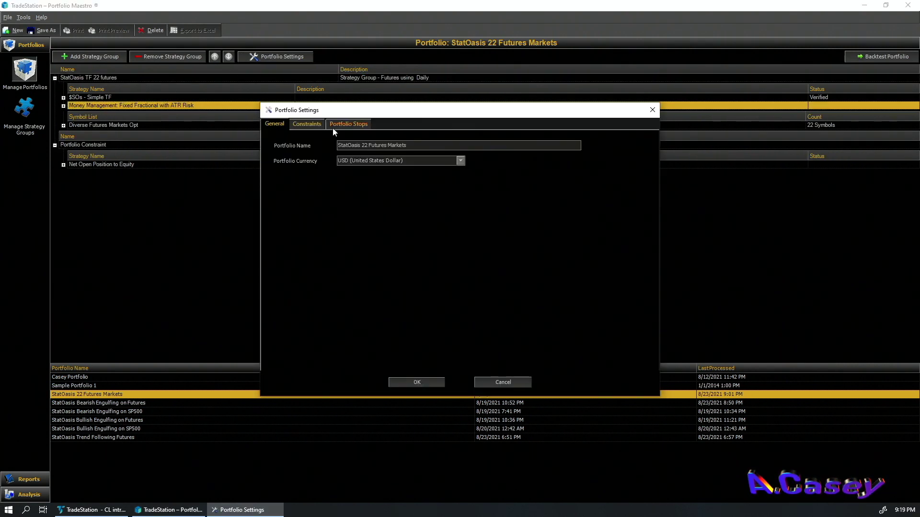
{"action": "left_click", "coordinate": [346, 124]}
{"action": "left_click", "coordinate": [410, 151]}
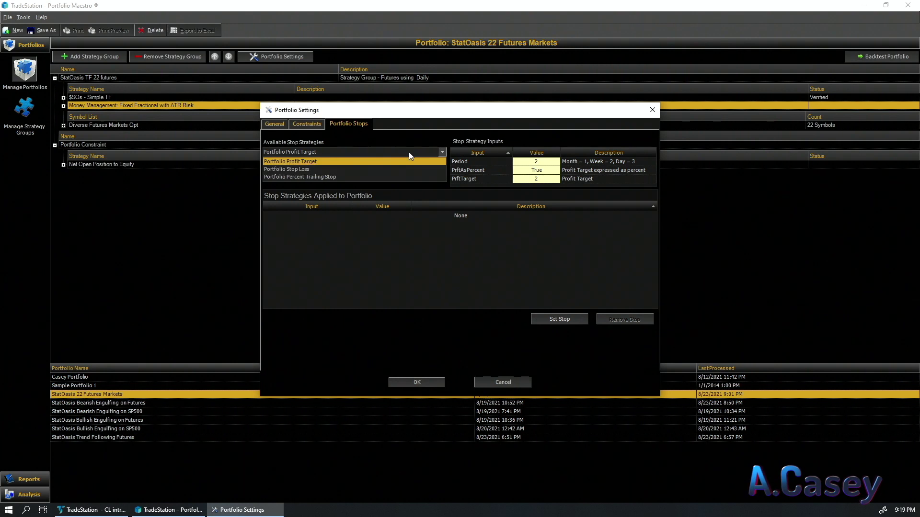
{"action": "left_click", "coordinate": [315, 123]}
{"action": "left_click", "coordinate": [398, 152]}
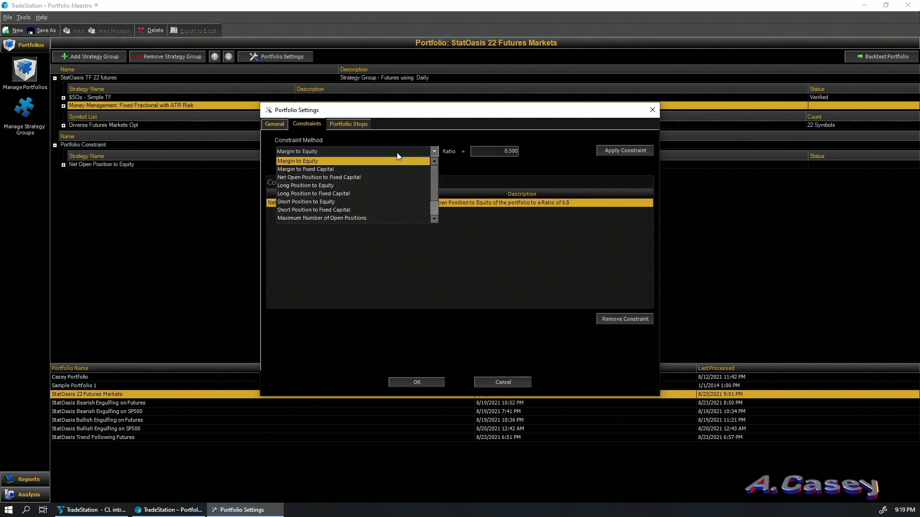
{"action": "left_click", "coordinate": [402, 240]}
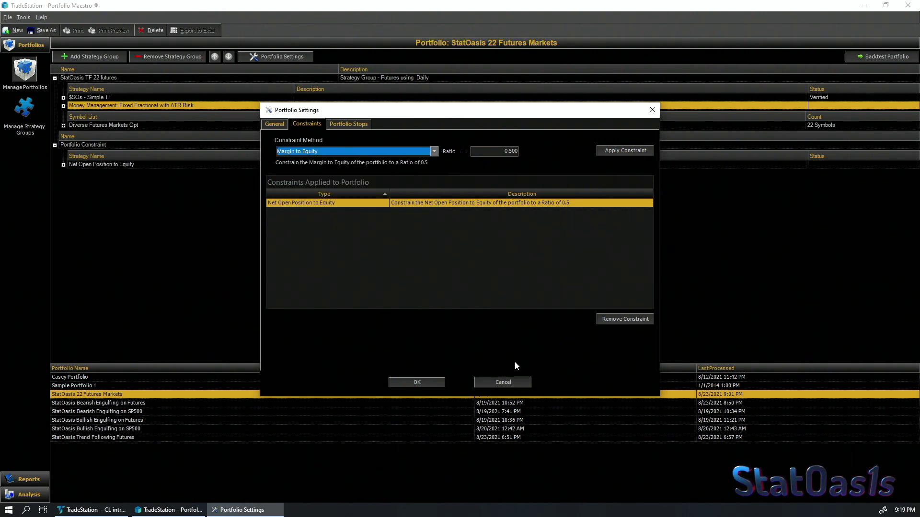
{"action": "left_click", "coordinate": [503, 382]}
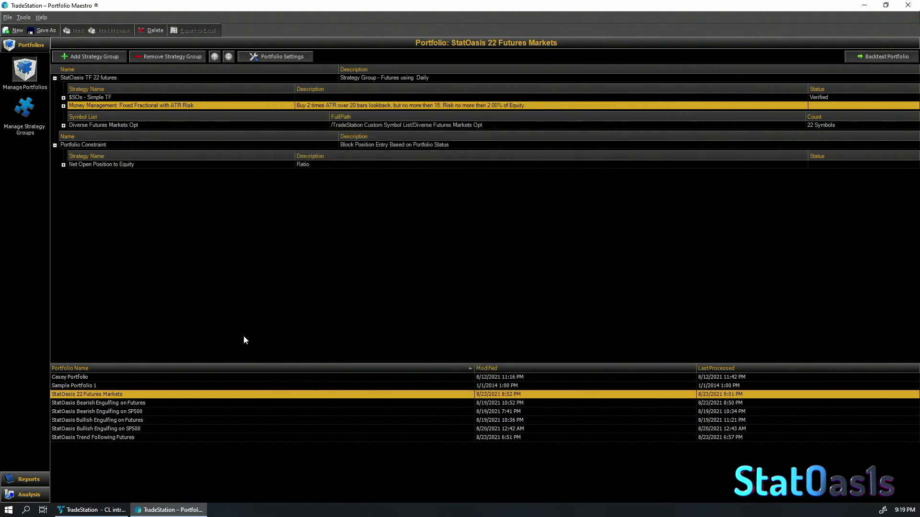
Open the TF 22 Futures performance report and examine its summary and the trade analysis for each symbol.
{"action": "left_click", "coordinate": [24, 481]}
{"action": "left_click", "coordinate": [35, 89]}
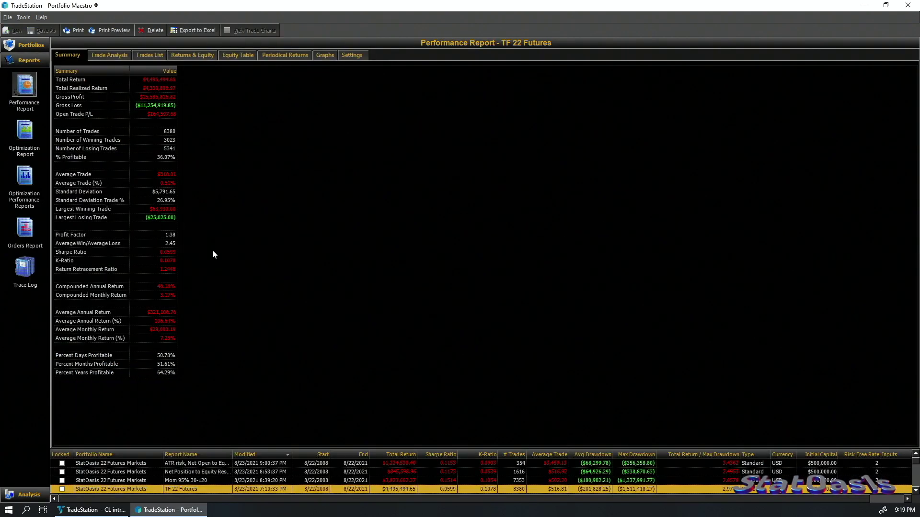
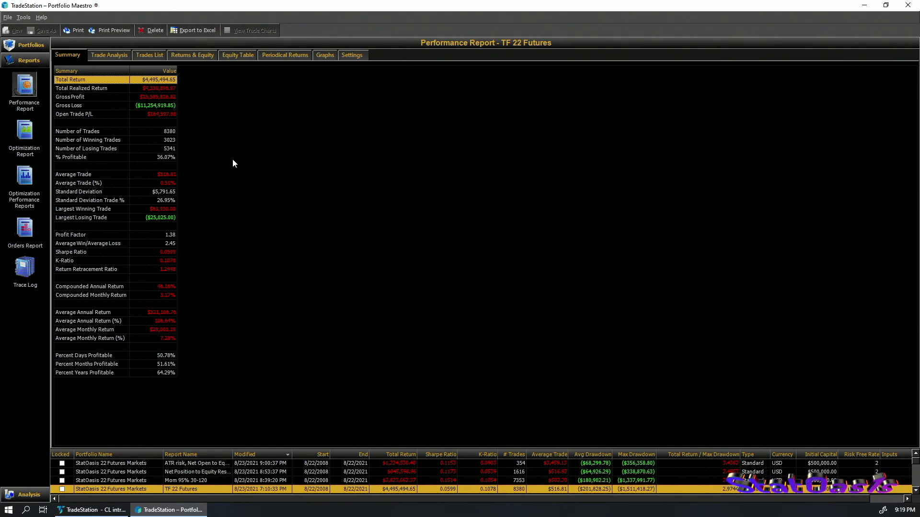
{"action": "left_click", "coordinate": [109, 55]}
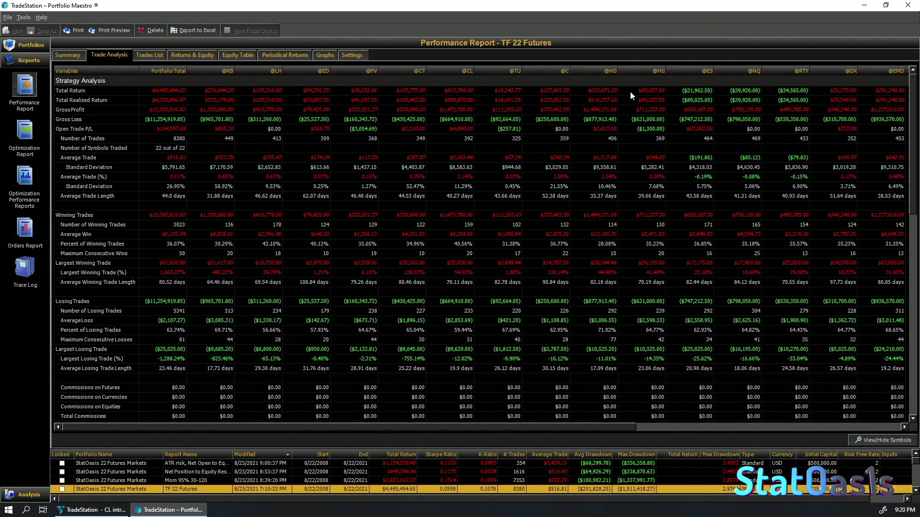
{"action": "left_click", "coordinate": [700, 90]}
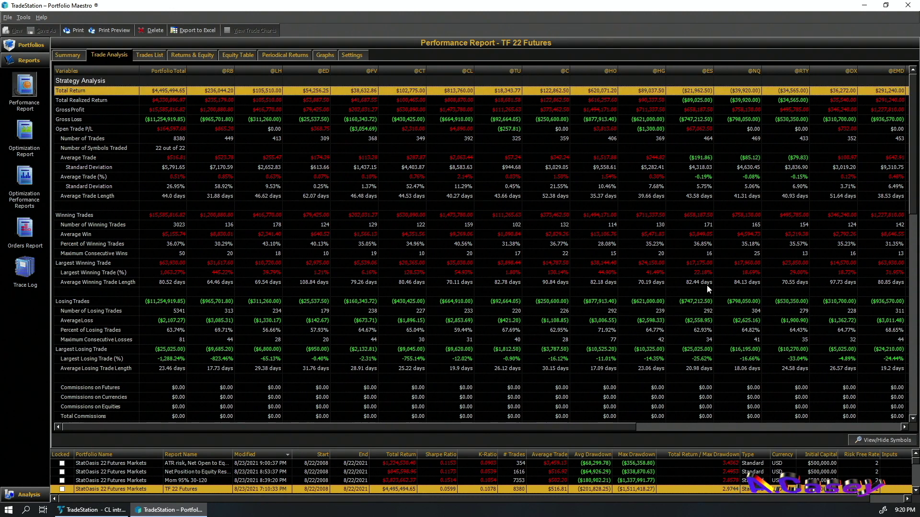
{"action": "left_click_drag", "start_coordinate": [582, 427], "coordinate": [681, 428]}
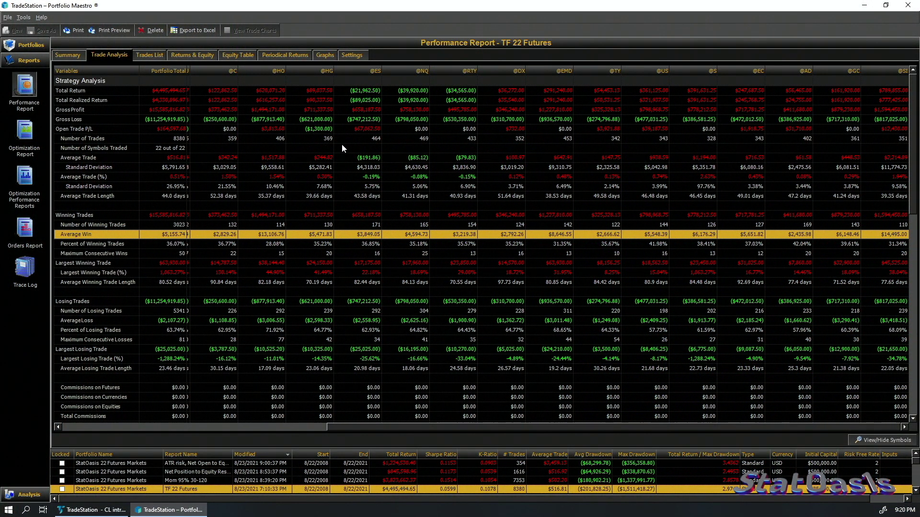
Look through the TF 22 Futures trades list and inspect the maximum equity drawdown and its date in the returns analysis.
{"action": "left_click", "coordinate": [151, 57]}
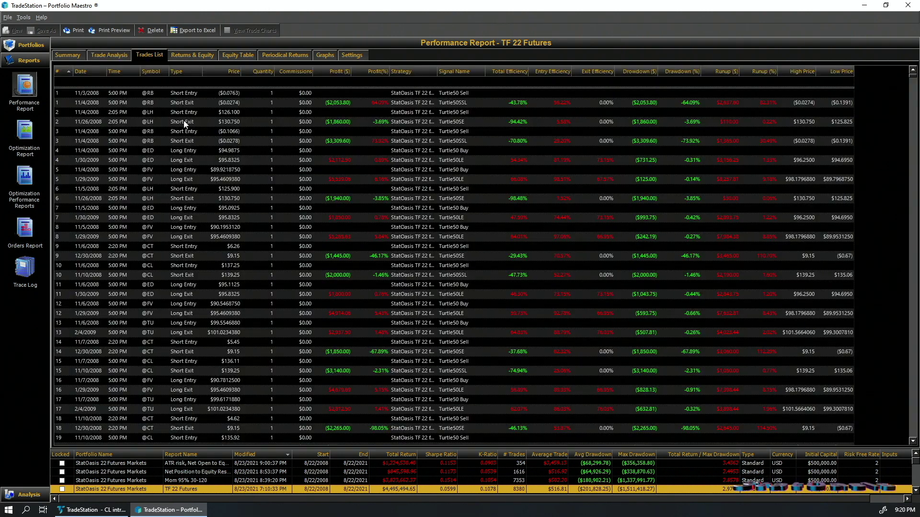
{"action": "scroll", "coordinate": [282, 262], "scroll_direction": "down", "scroll_amount": 16}
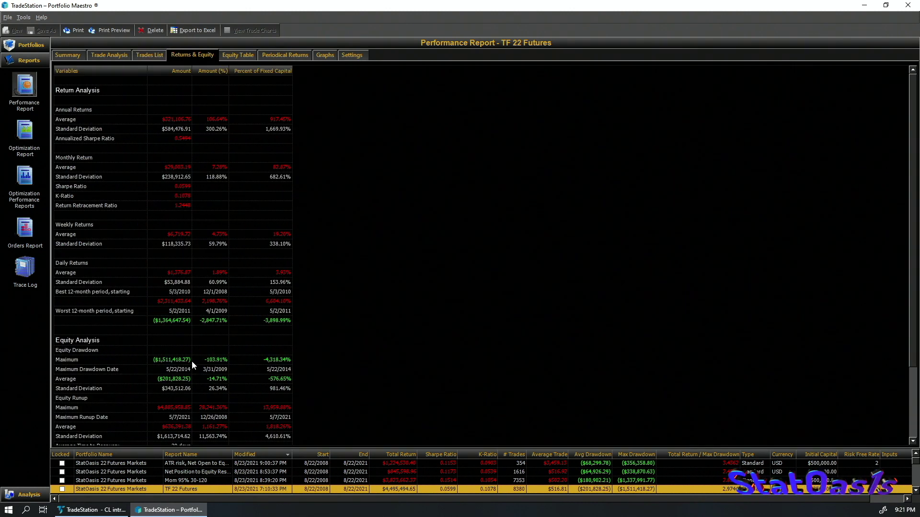
{"action": "left_click", "coordinate": [192, 360]}
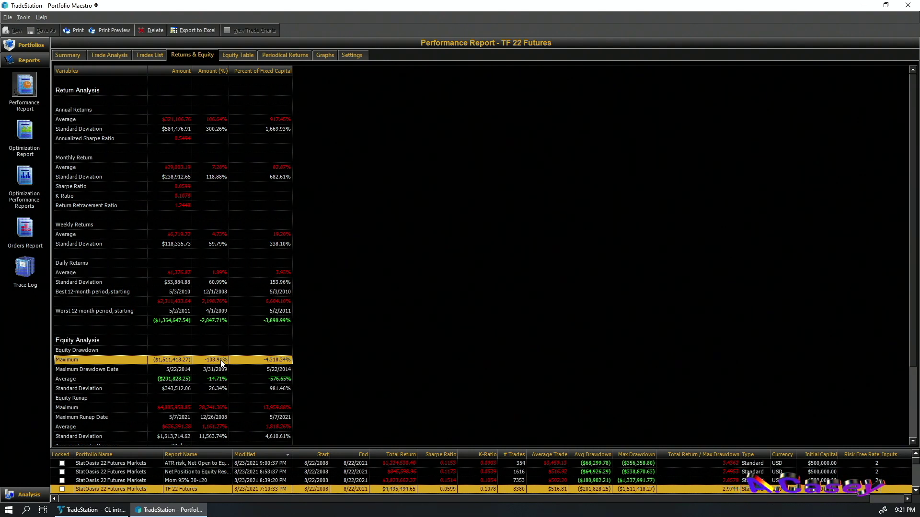
{"action": "left_click", "coordinate": [223, 365]}
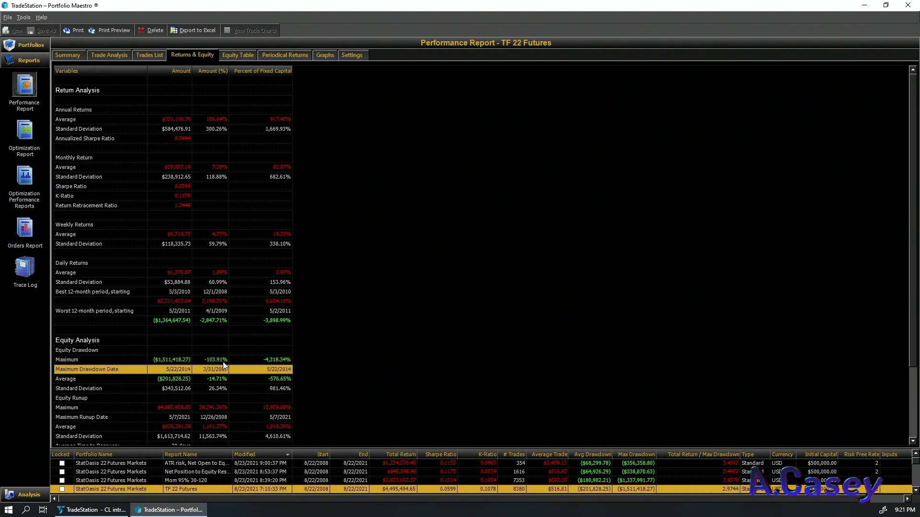
Inspect the maximum equity drawdown, and compare the losing and strongest years in the TF 22 Futures annual periodical returns.
{"action": "left_click", "coordinate": [212, 360]}
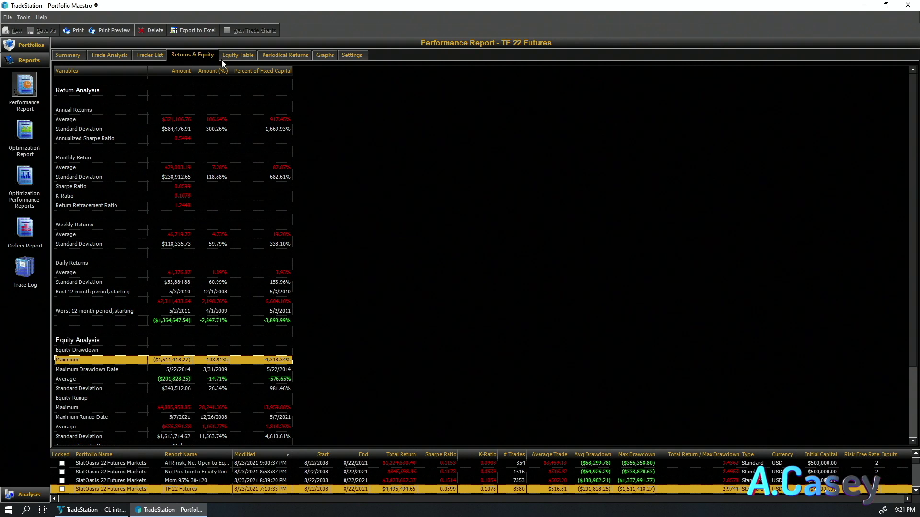
{"action": "left_click", "coordinate": [285, 55]}
{"action": "left_click", "coordinate": [186, 93]}
{"action": "left_click", "coordinate": [188, 97]}
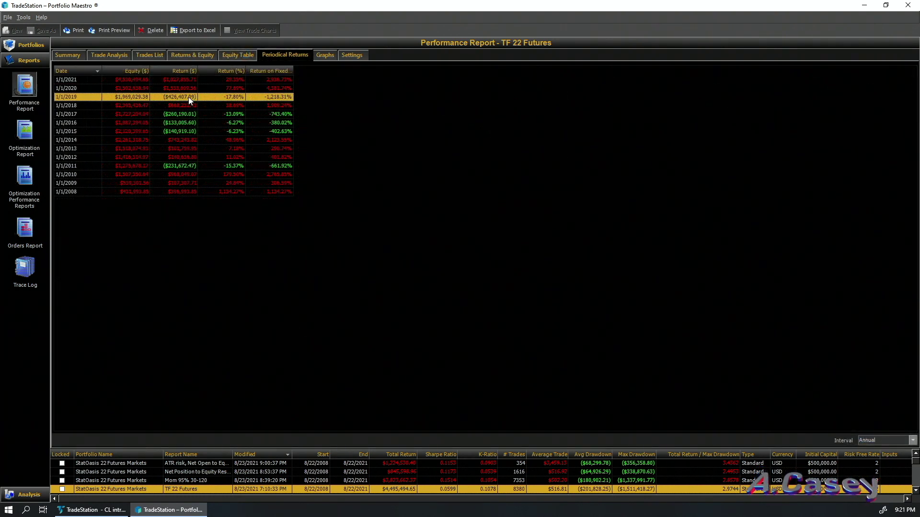
{"action": "left_click", "coordinate": [186, 114]}
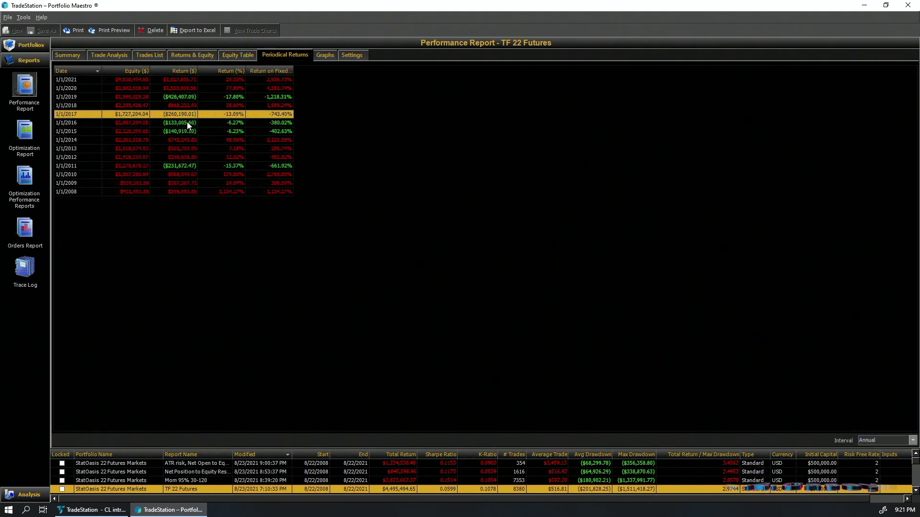
{"action": "left_click", "coordinate": [187, 122]}
{"action": "left_click", "coordinate": [184, 167]}
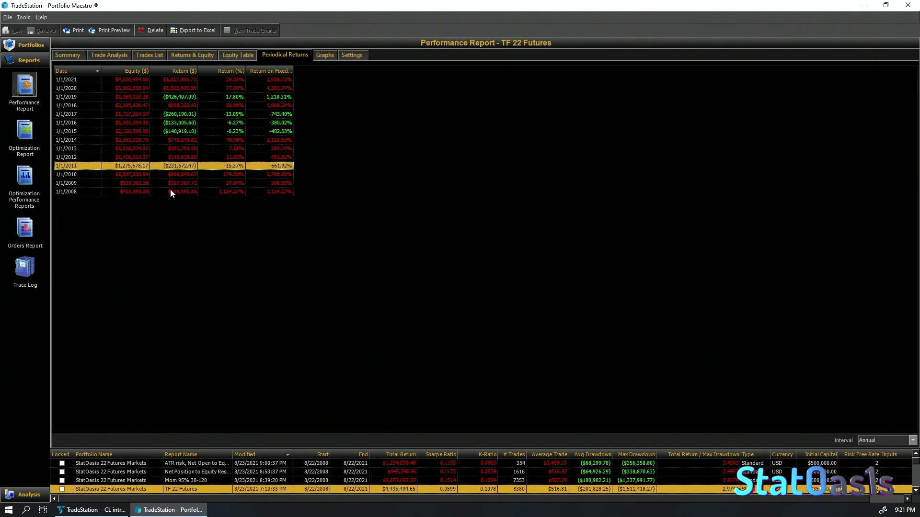
{"action": "left_click", "coordinate": [228, 175]}
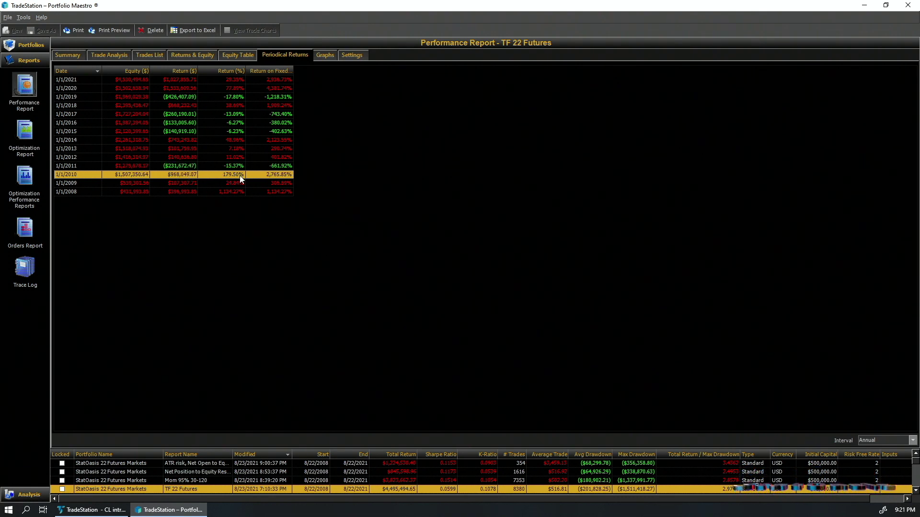
{"action": "left_click", "coordinate": [228, 90]}
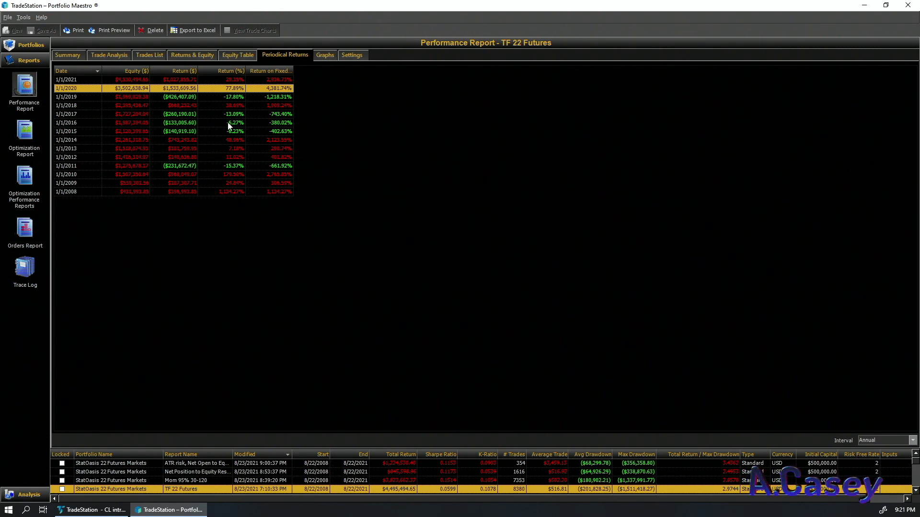
View the TF 22 Futures equity curve and display the graph of Total P/L by symbol.
{"action": "left_click", "coordinate": [326, 56]}
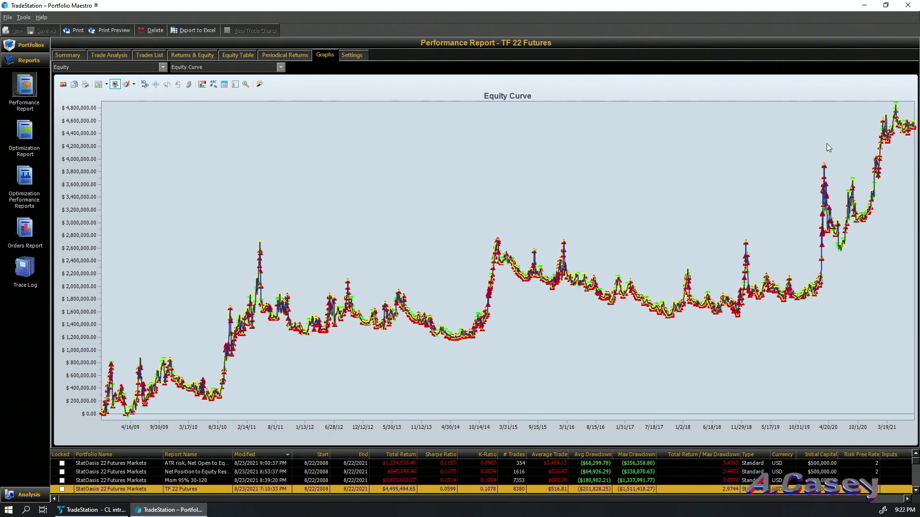
{"action": "left_click", "coordinate": [280, 67]}
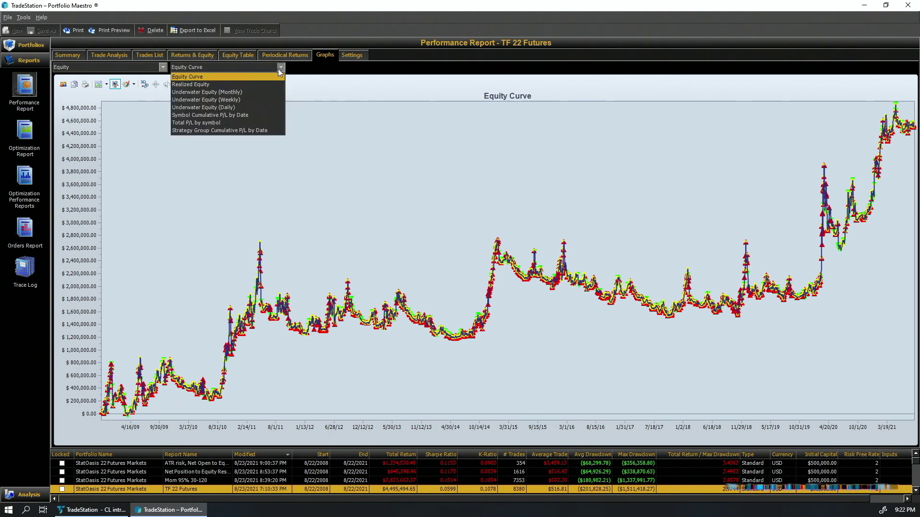
{"action": "left_click", "coordinate": [259, 123]}
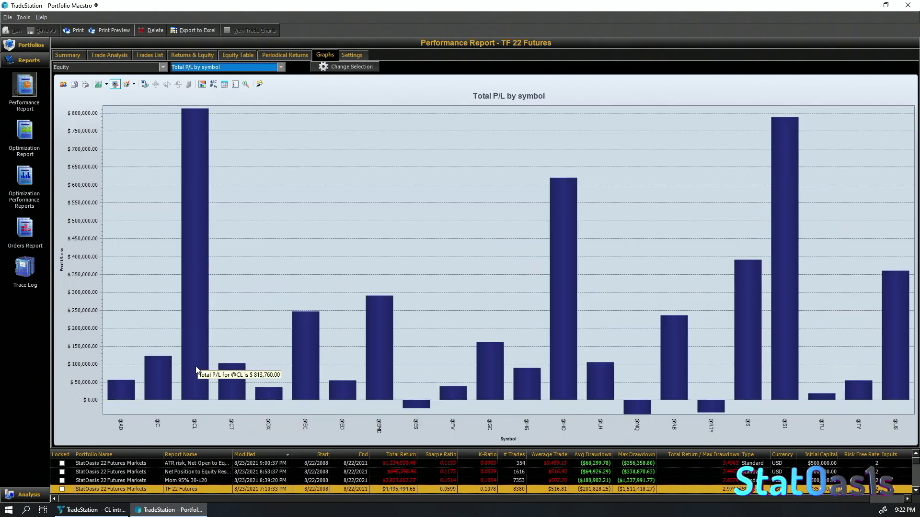
{"action": "left_click", "coordinate": [92, 506]}
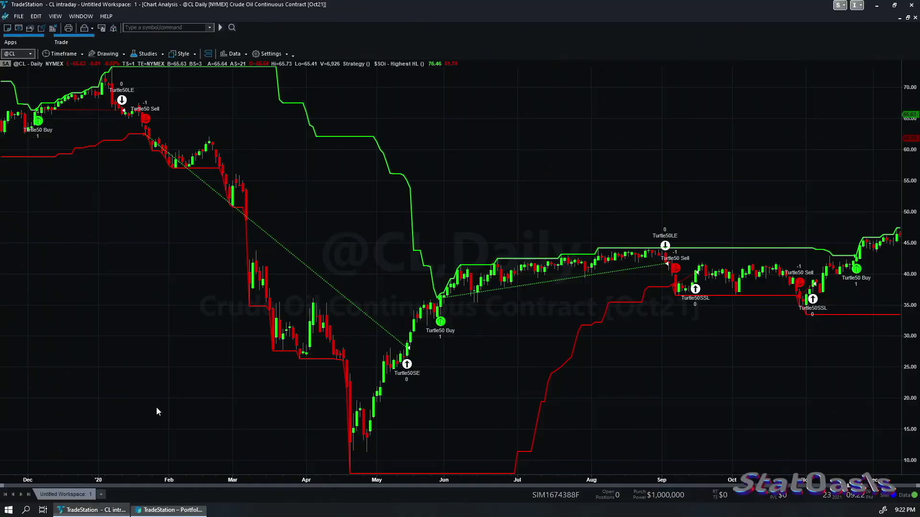
{"action": "left_click", "coordinate": [171, 510]}
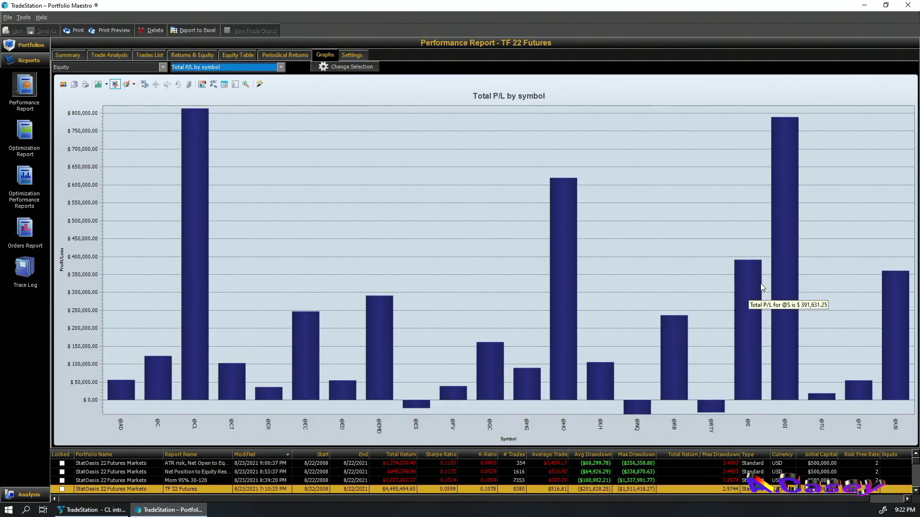
{"action": "mouse_move", "coordinate": [793, 271]}
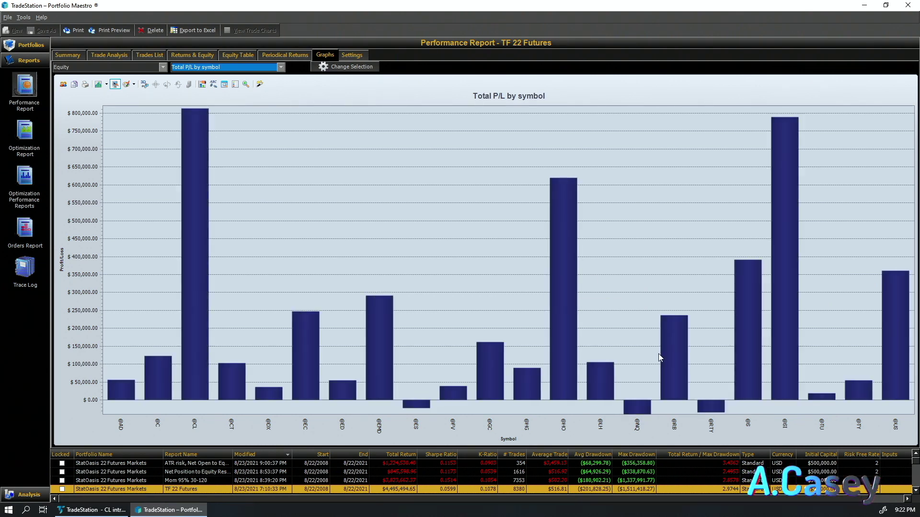
{"action": "mouse_move", "coordinate": [894, 328]}
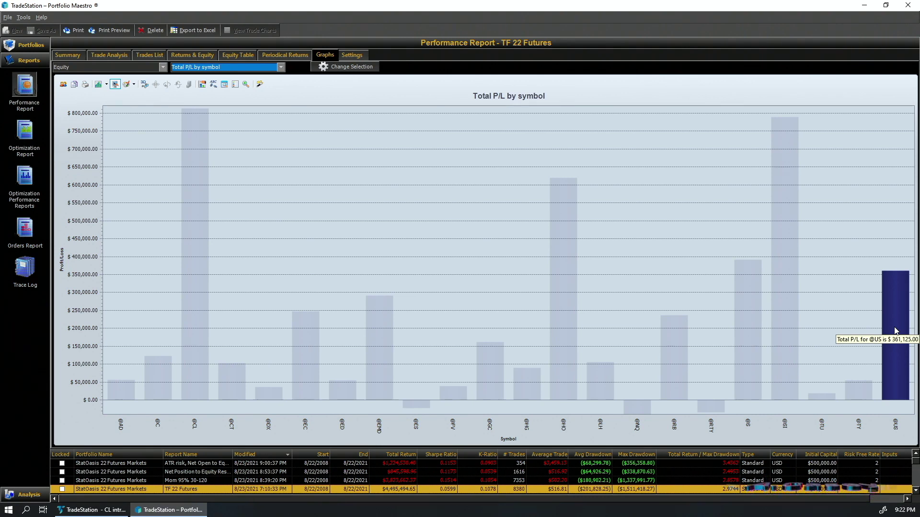
{"action": "mouse_move", "coordinate": [383, 320]}
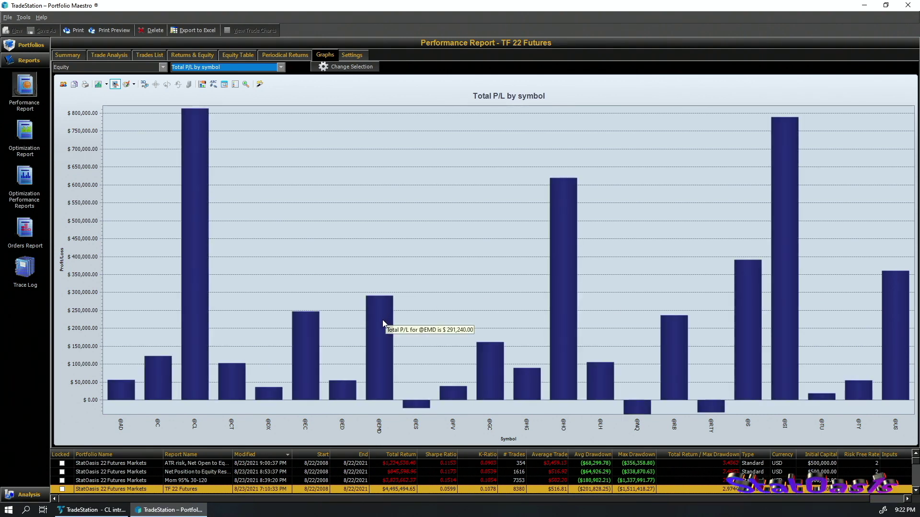
{"action": "left_click", "coordinate": [388, 329]}
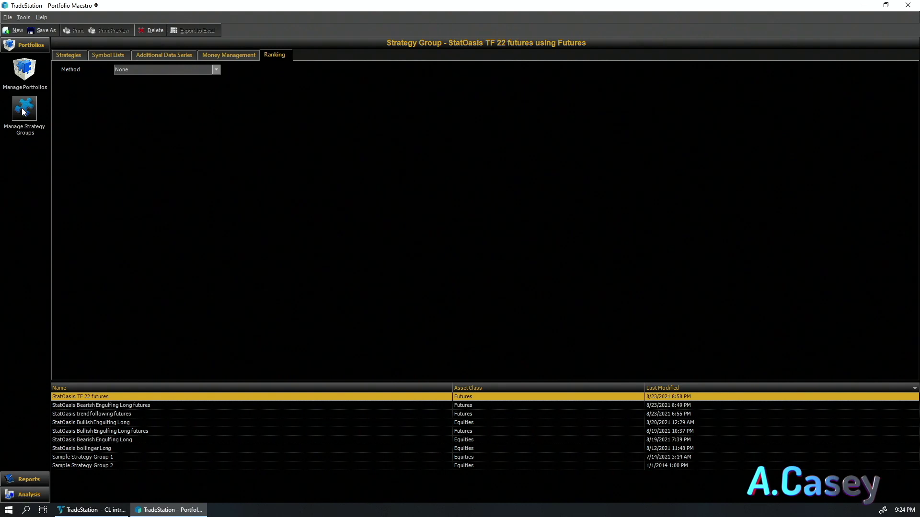
Review the strategy and symbol list of the StatOasis TF 22 futures group, and set its ranking method to Momentum (%).
{"action": "left_click", "coordinate": [76, 54]}
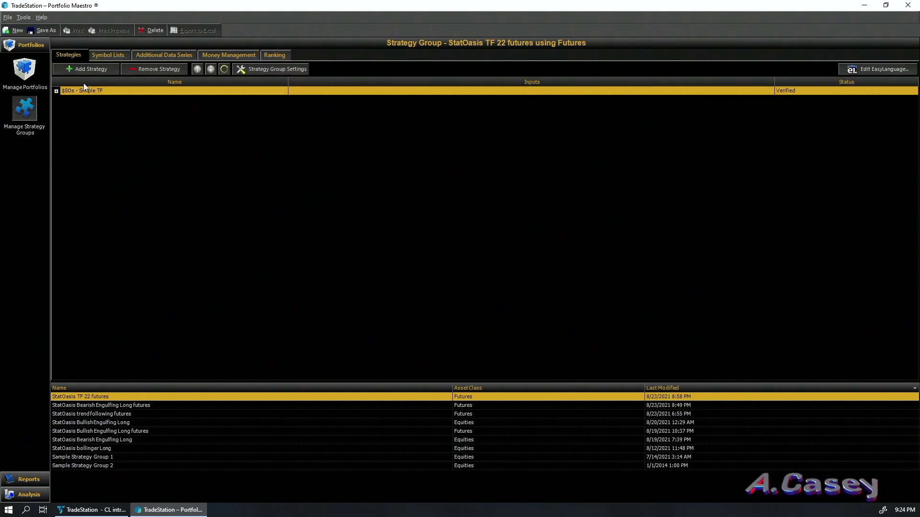
{"action": "left_click", "coordinate": [102, 55]}
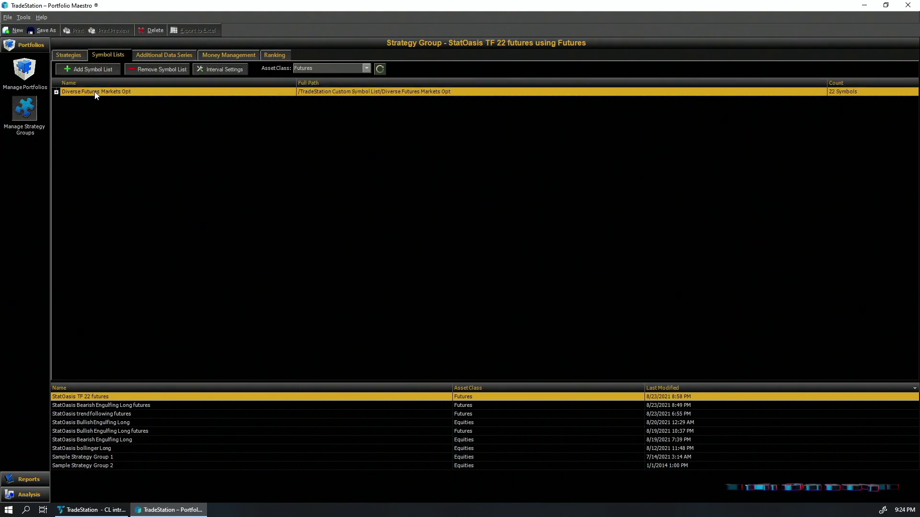
{"action": "left_click", "coordinate": [271, 51]}
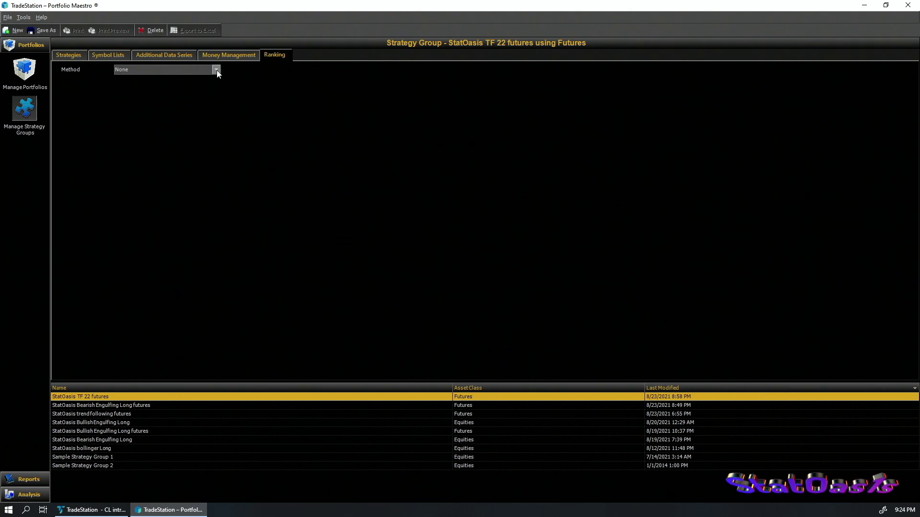
{"action": "left_click", "coordinate": [216, 70]}
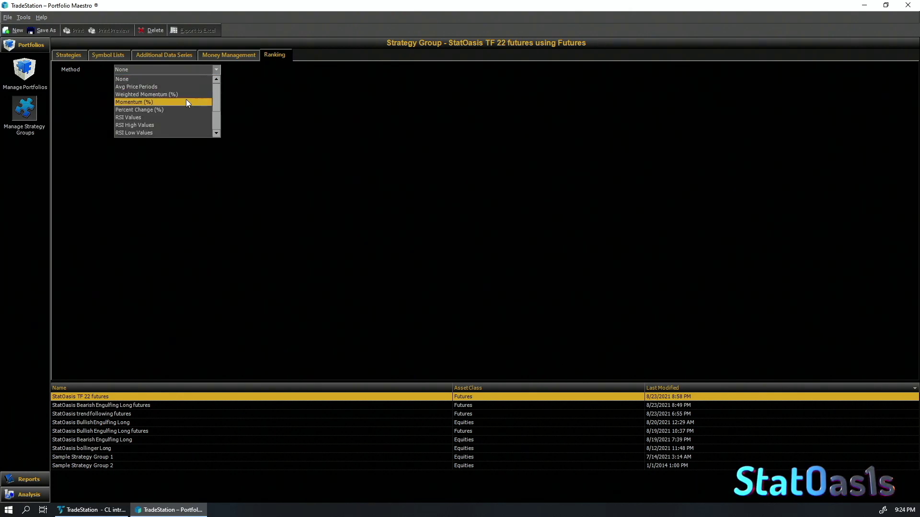
{"action": "mouse_move", "coordinate": [217, 90]}
{"action": "left_mouse_down"}
{"action": "mouse_move", "coordinate": [216, 117]}
{"action": "mouse_move", "coordinate": [218, 83]}
{"action": "left_mouse_up"}
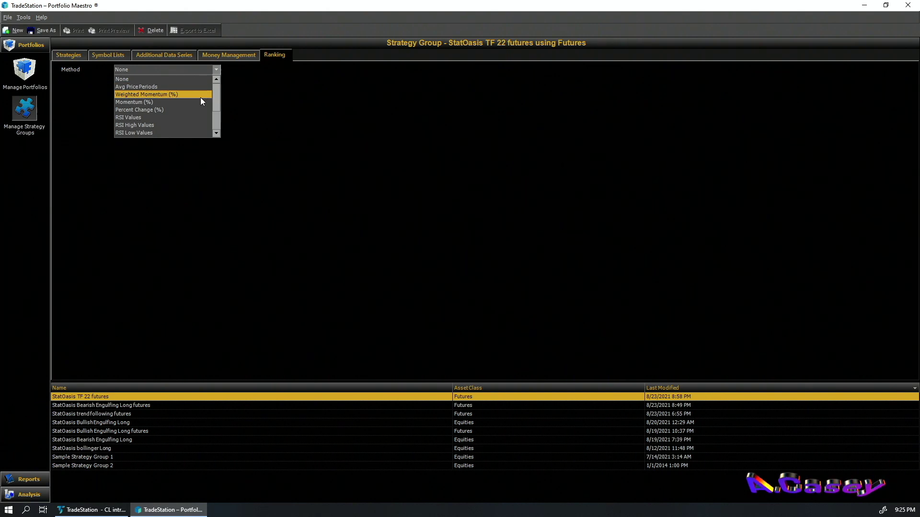
{"action": "left_click", "coordinate": [171, 101]}
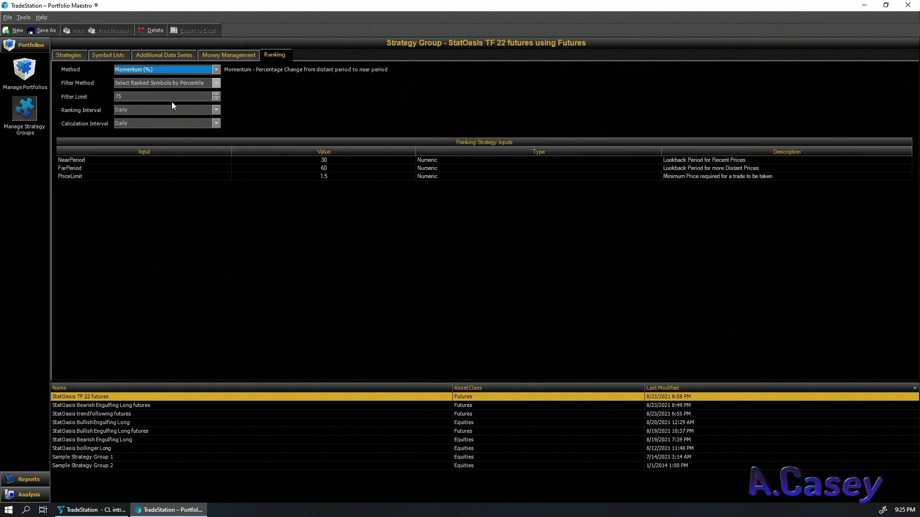
Set the momentum ranking's filter limit to 95 and its FarPeriod input to 120.
{"action": "double_click", "coordinate": [132, 97]}
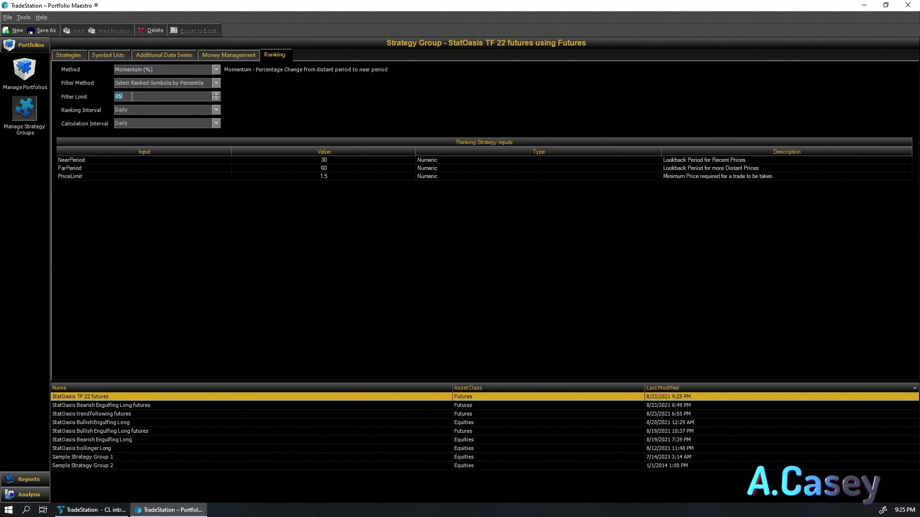
{"action": "type", "text": "95"}
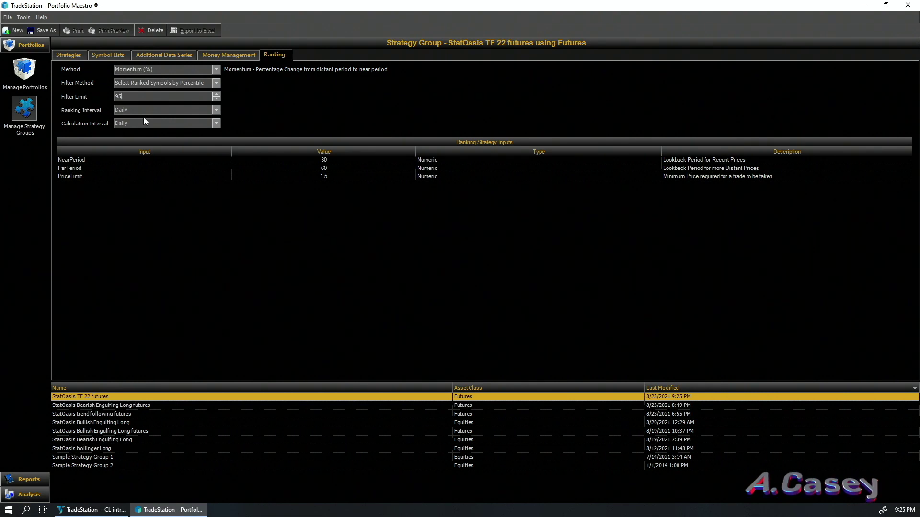
{"action": "double_click", "coordinate": [324, 168]}
{"action": "type", "text": "120"}
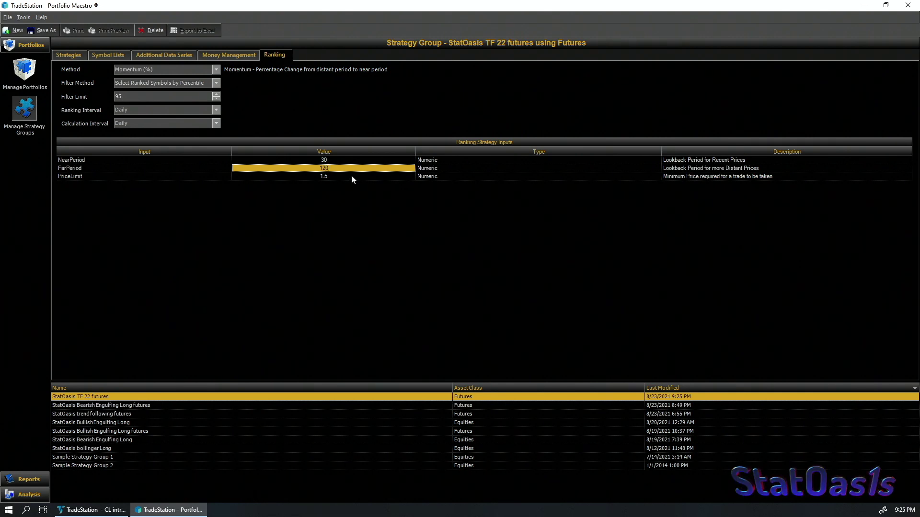
{"action": "left_click", "coordinate": [211, 168]}
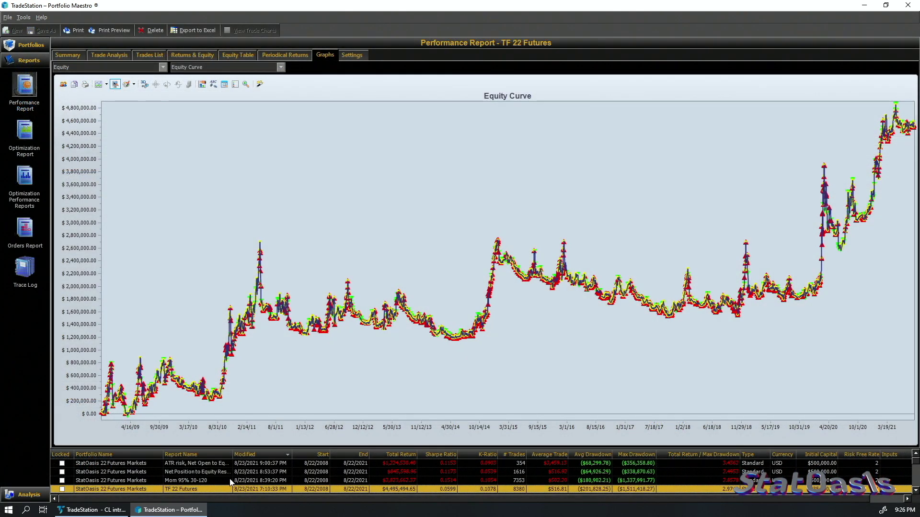
Open the Mom 95% 30-120 performance report and display its Underwater Equity (Daily) graph.
{"action": "left_click", "coordinate": [204, 480]}
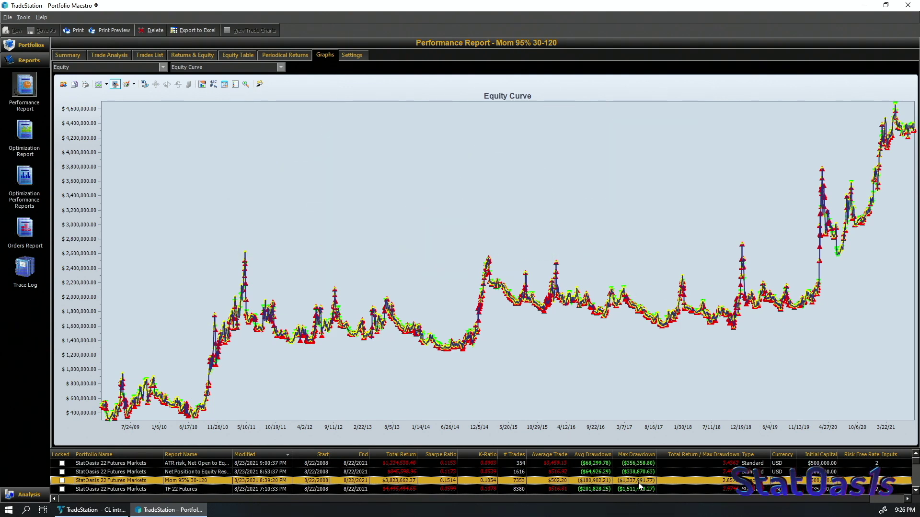
{"action": "left_click", "coordinate": [281, 67]}
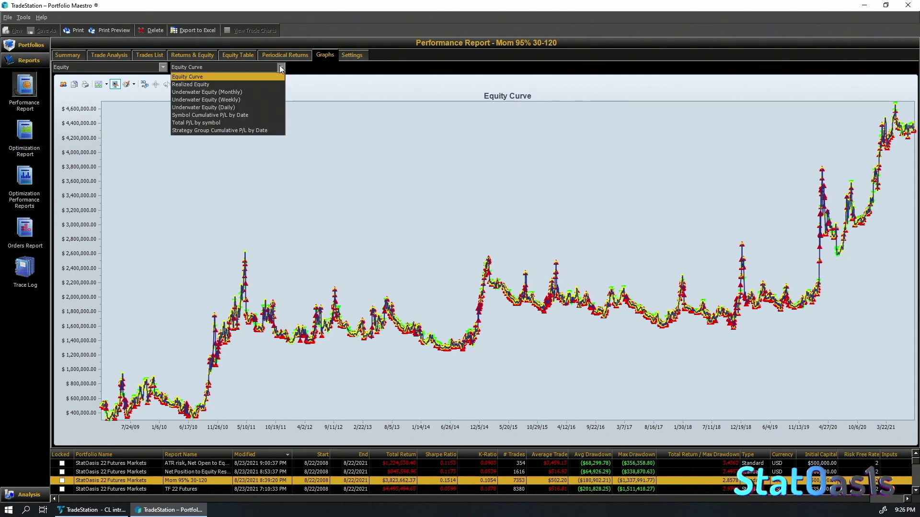
{"action": "left_click", "coordinate": [262, 107]}
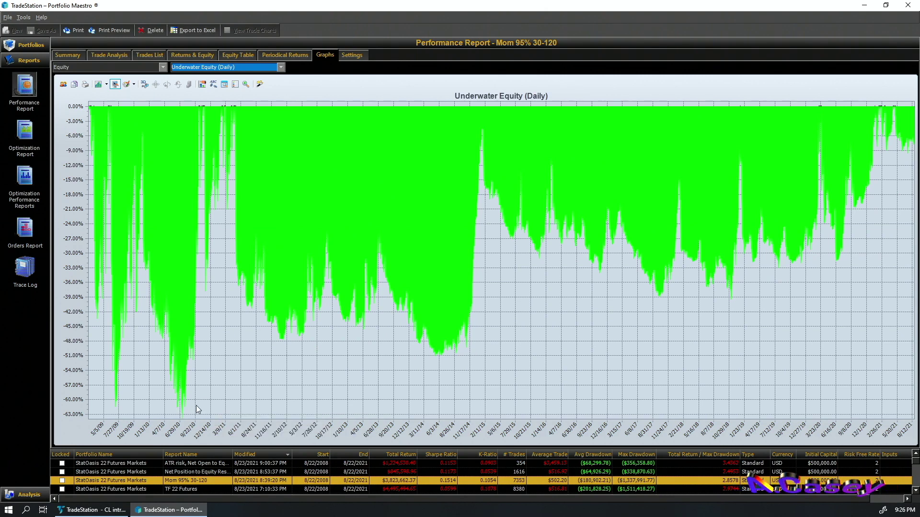
Review the available constraint methods for the StatOasis 22 Futures Markets portfolio without applying any, and inspect its Net Open Position to Equity ratio.
{"action": "left_click", "coordinate": [24, 45]}
{"action": "left_click", "coordinate": [24, 72]}
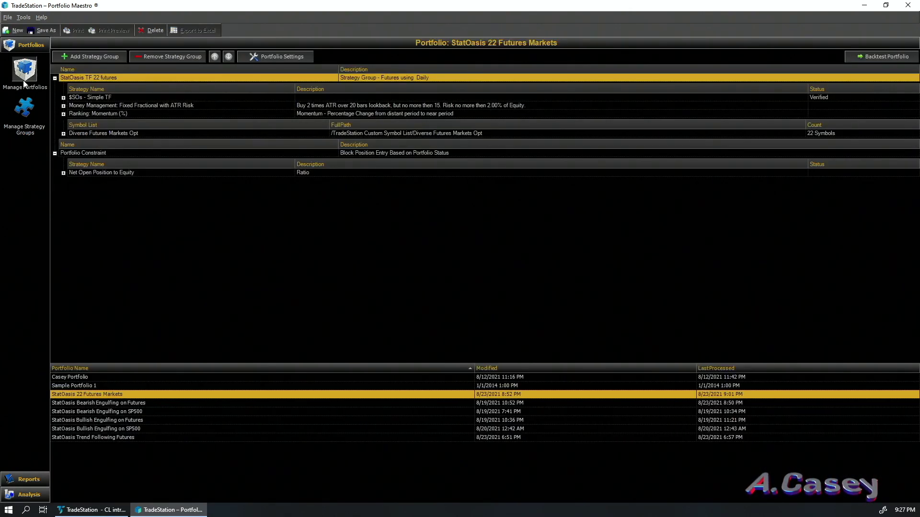
{"action": "double_click", "coordinate": [101, 173]}
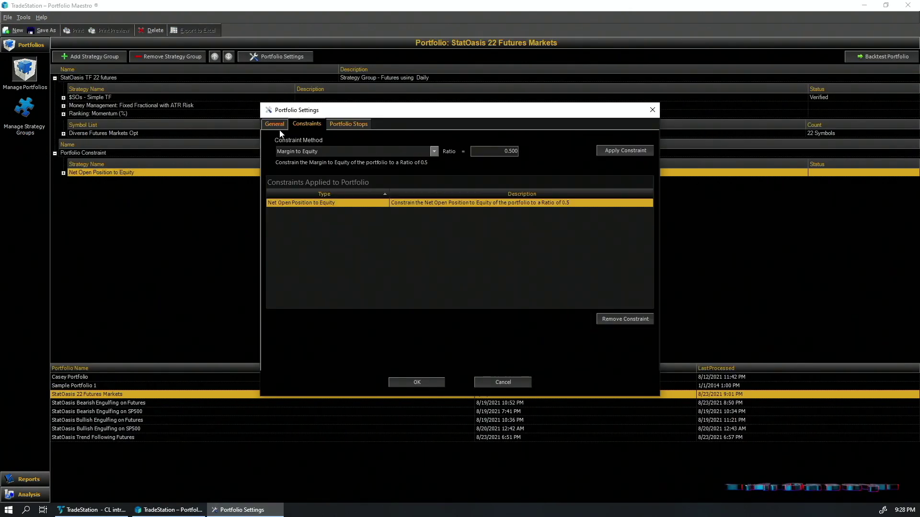
{"action": "left_click", "coordinate": [434, 152]}
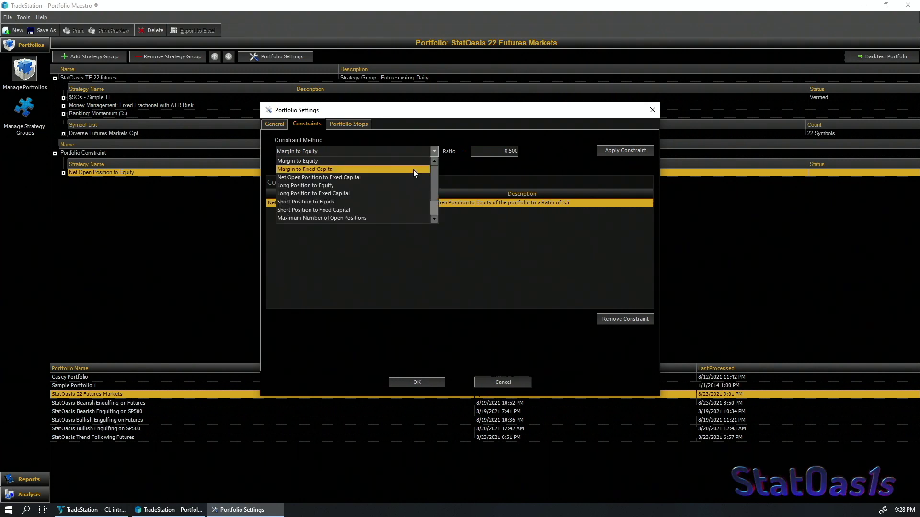
{"action": "left_click", "coordinate": [408, 177]}
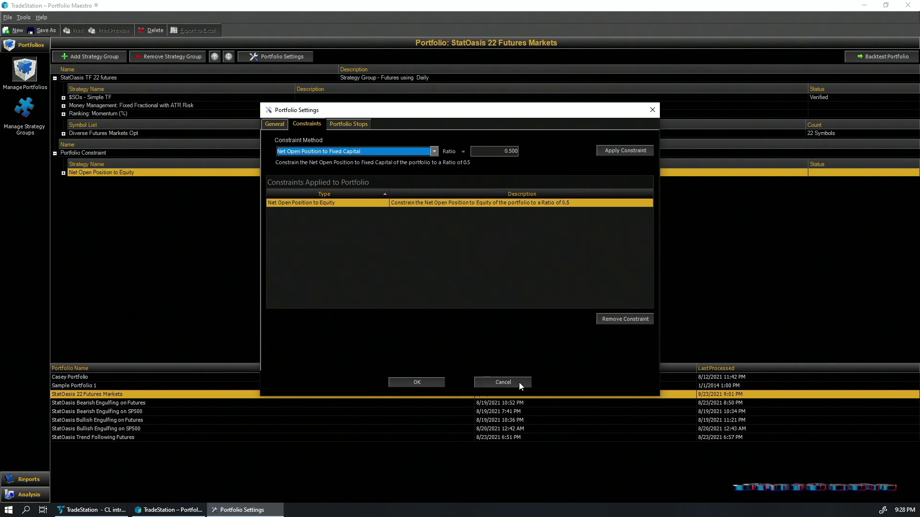
{"action": "left_click", "coordinate": [503, 382]}
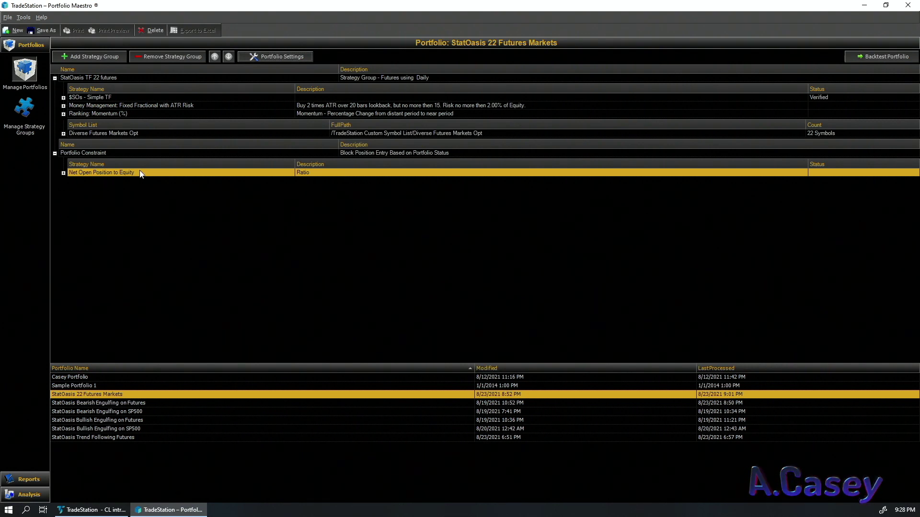
{"action": "left_click", "coordinate": [64, 173]}
{"action": "left_click", "coordinate": [338, 191]}
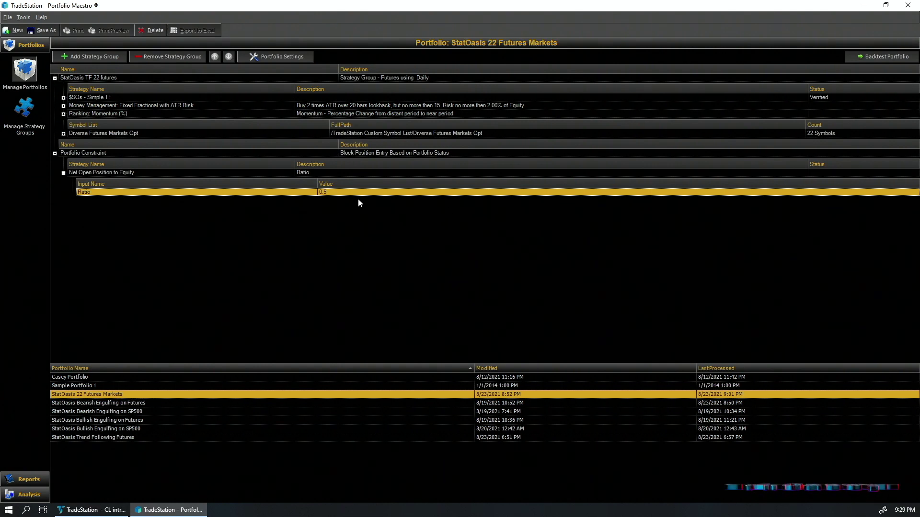
Open the Net Position to Equity Restriction performance report and inspect the deepest drawdown on its Underwater Equity (Daily) graph.
{"action": "left_click", "coordinate": [39, 479]}
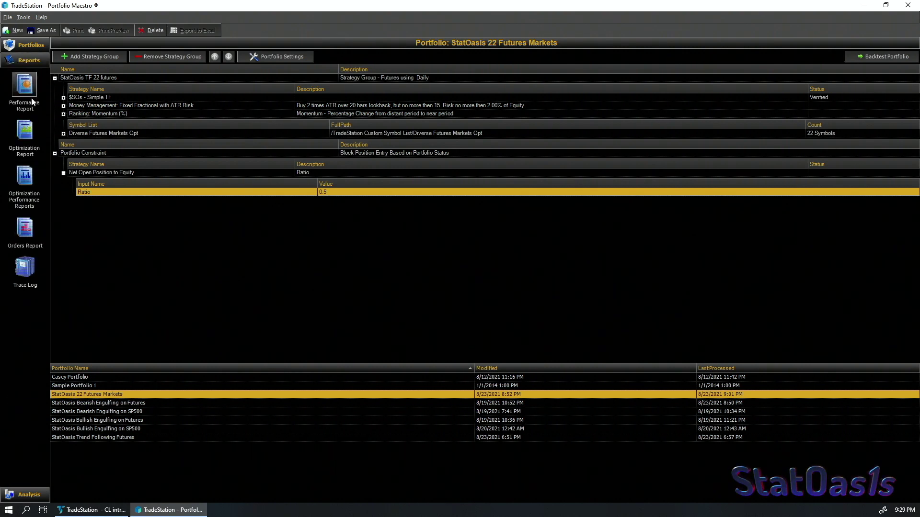
{"action": "left_click", "coordinate": [33, 101]}
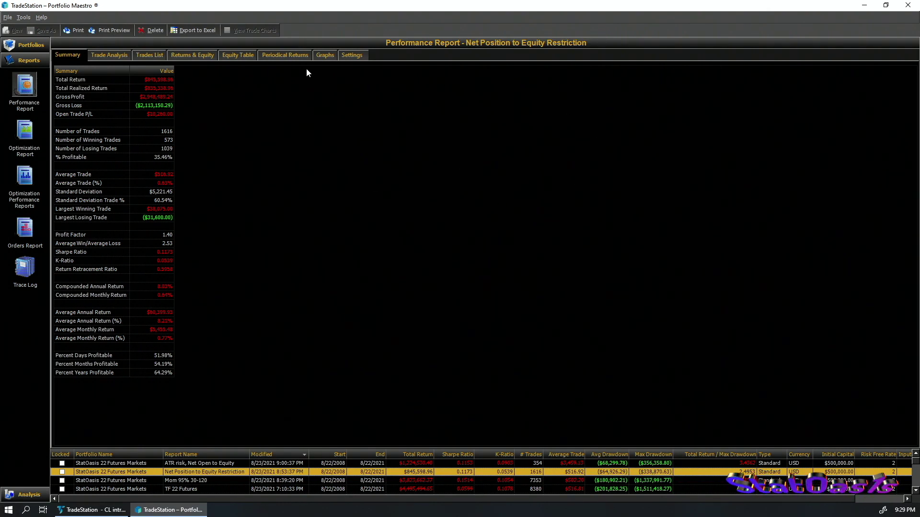
{"action": "left_click", "coordinate": [318, 56]}
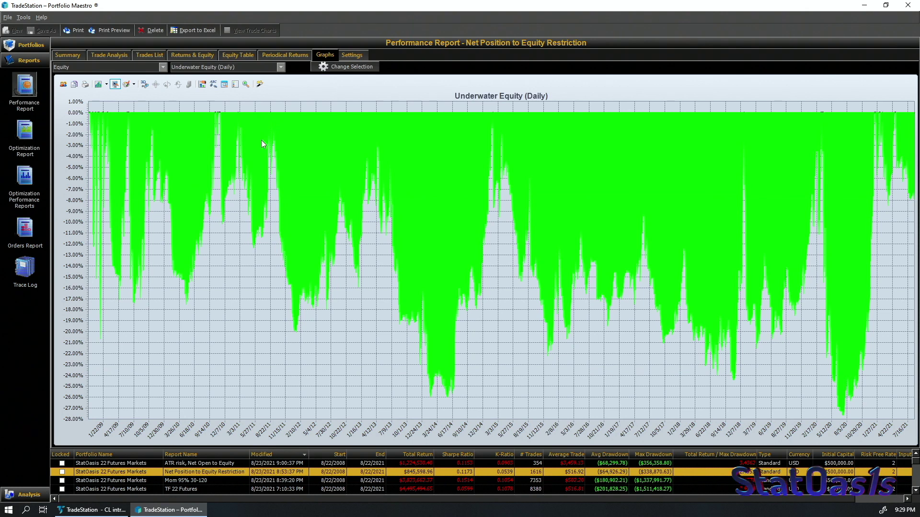
{"action": "mouse_move", "coordinate": [262, 151]}
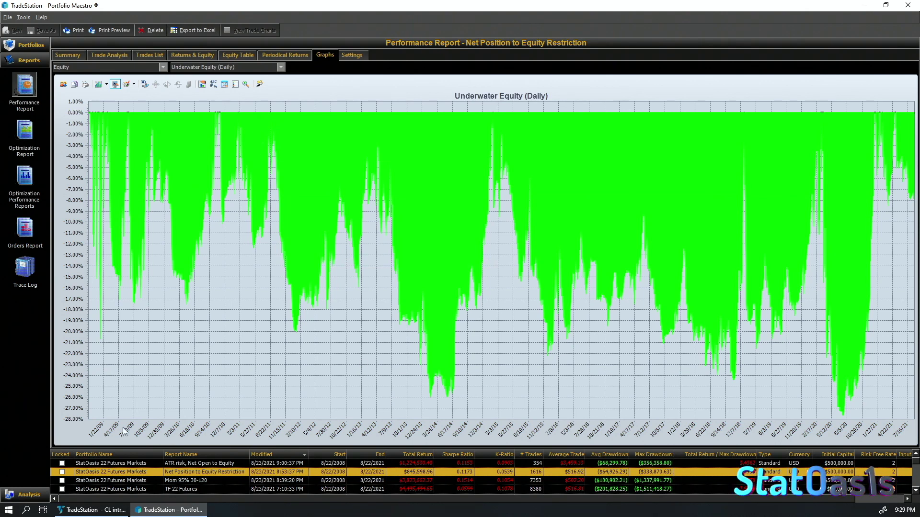
{"action": "mouse_move", "coordinate": [842, 414]}
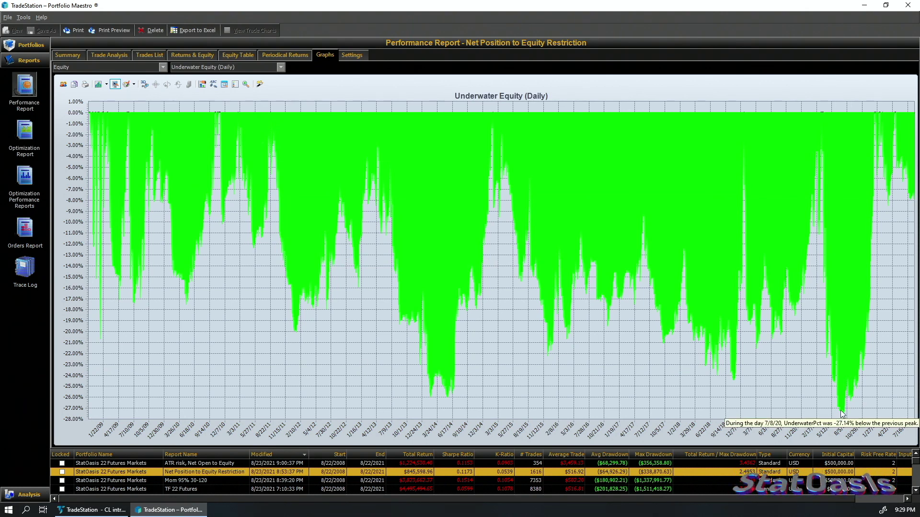
Examine the main drawdowns on the Mom 95% 30-120 report's underwater graph and compare them with the Net Position to Equity Restriction report.
{"action": "left_click", "coordinate": [408, 480]}
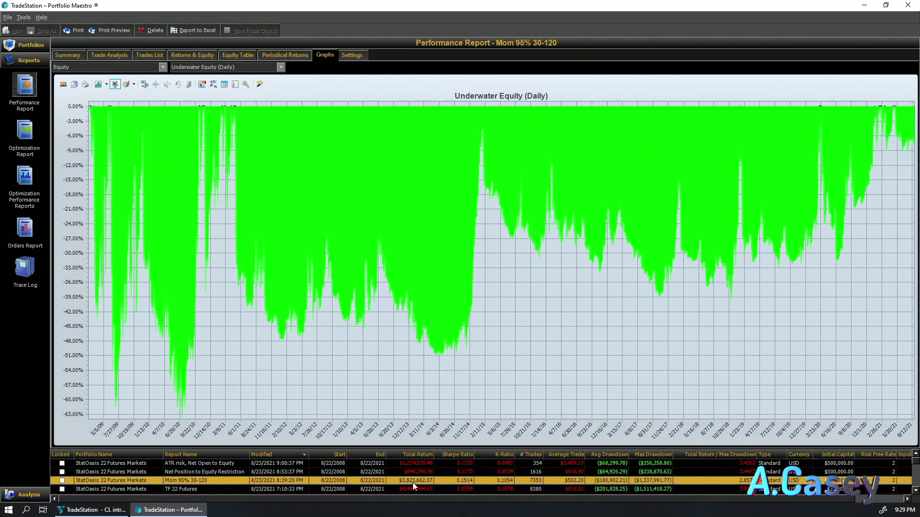
{"action": "mouse_move", "coordinate": [182, 417]}
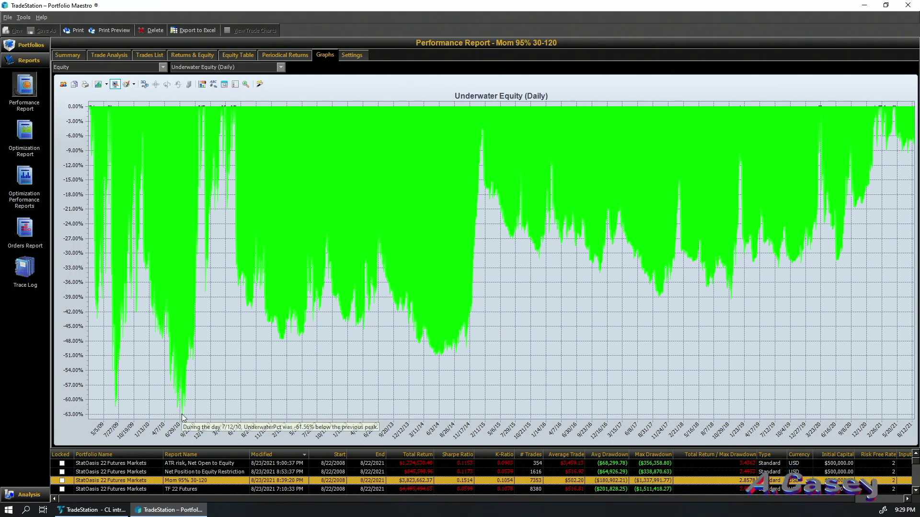
{"action": "mouse_move", "coordinate": [117, 404]}
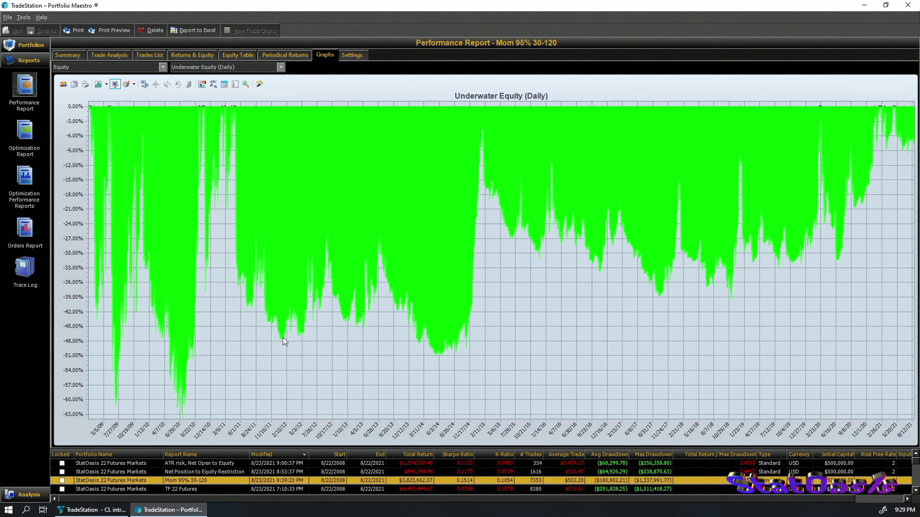
{"action": "mouse_move", "coordinate": [284, 341]}
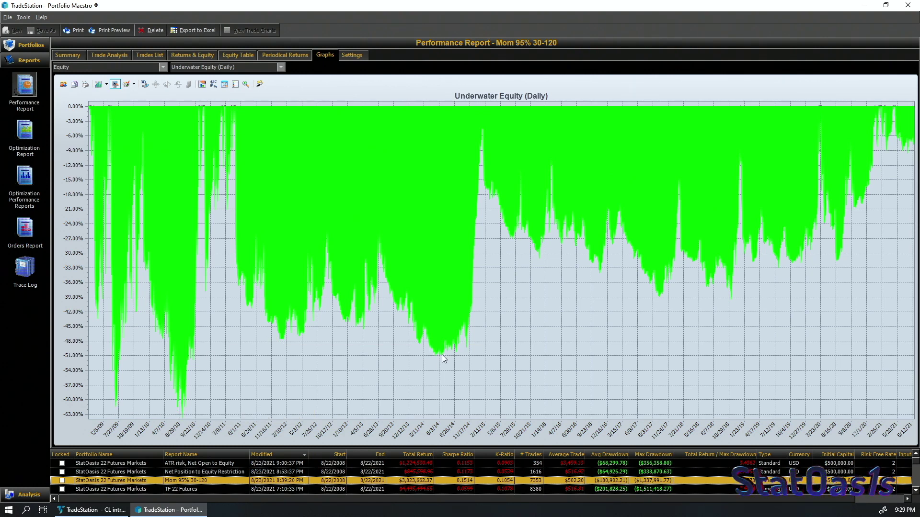
{"action": "mouse_move", "coordinate": [440, 357]}
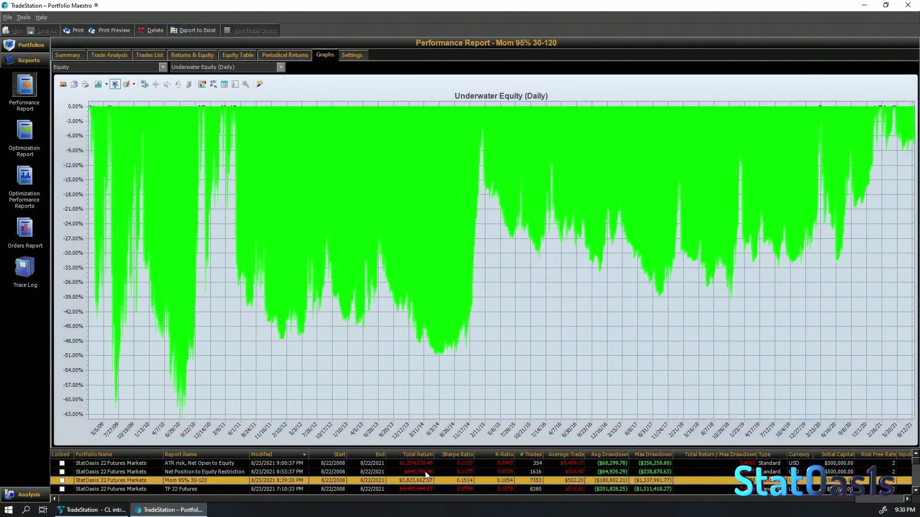
{"action": "left_click", "coordinate": [423, 472]}
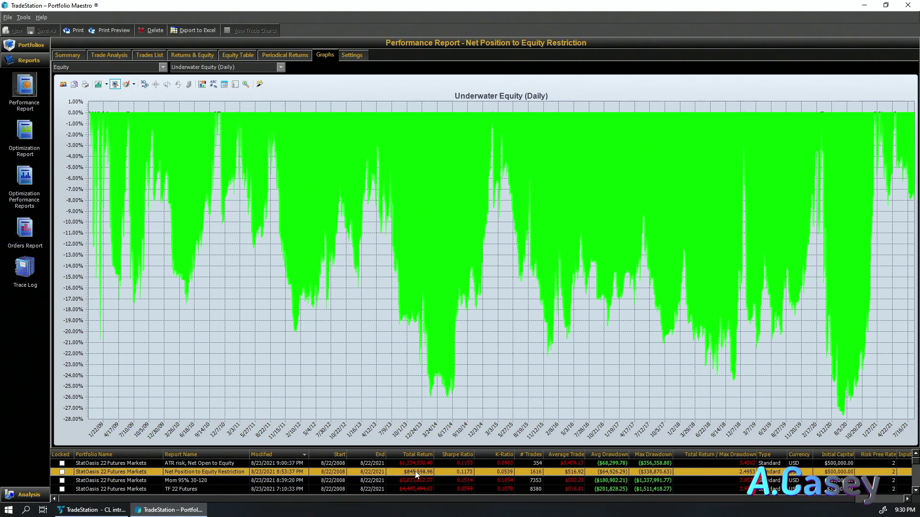
Review the ranking settings and the Fixed Fractional with ATR Risk money management inputs of the StatOasis TF 22 futures strategy group.
{"action": "left_click", "coordinate": [23, 45]}
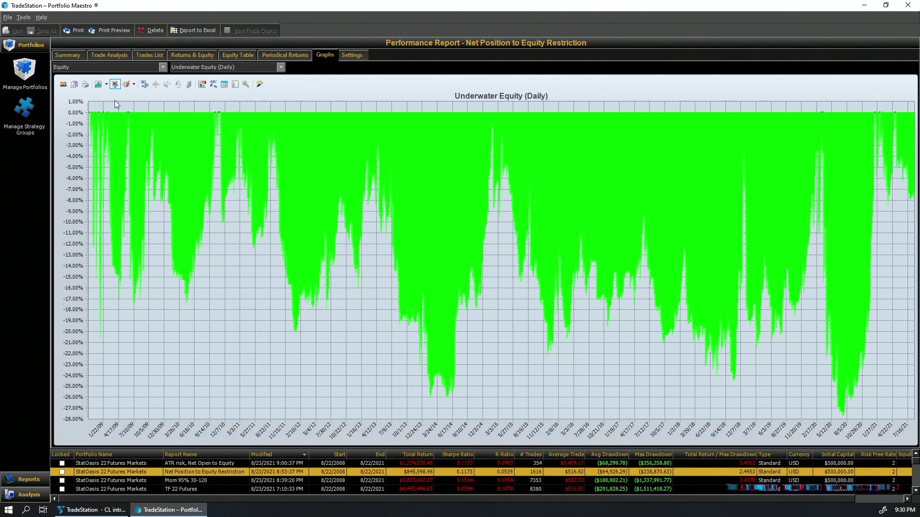
{"action": "left_click", "coordinate": [24, 108]}
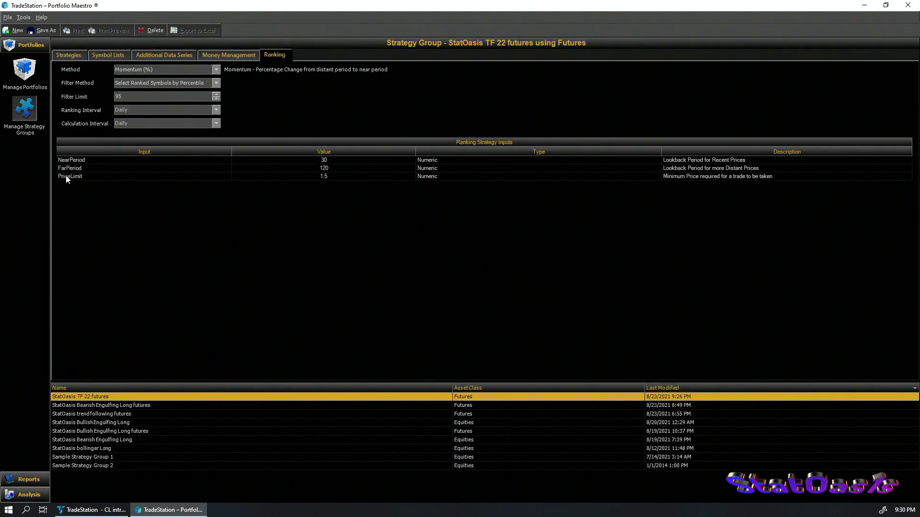
{"action": "left_click", "coordinate": [233, 54]}
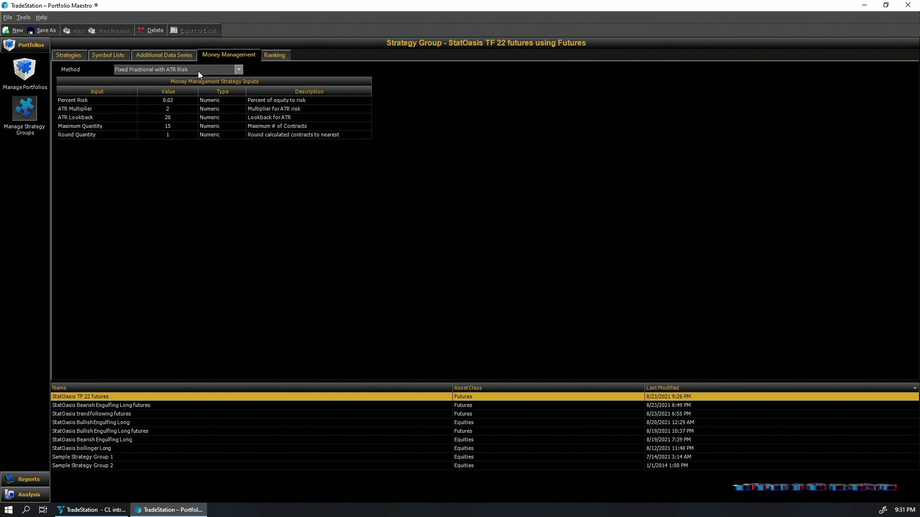
Expand the $SOs - Simple TF strategy, money management and momentum ranking inputs in the StatOasis 22 Futures Markets portfolio for review.
{"action": "left_click", "coordinate": [29, 76]}
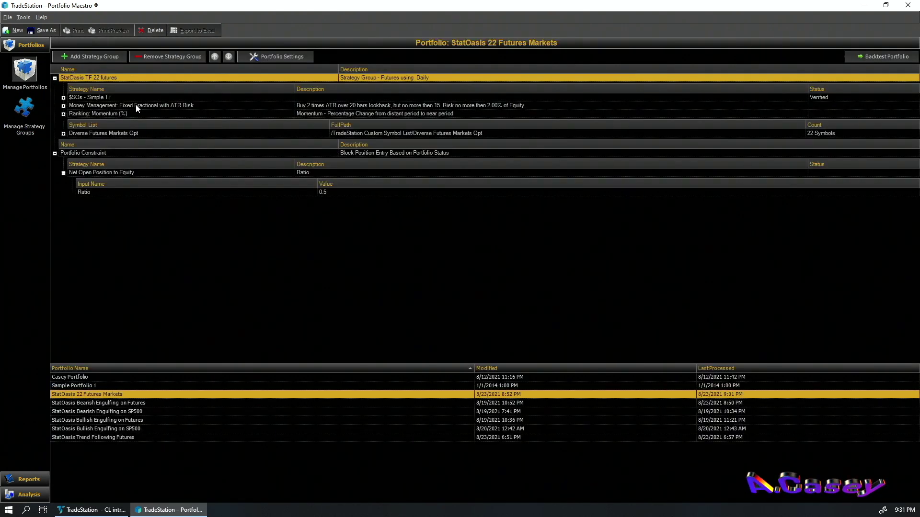
{"action": "left_click", "coordinate": [91, 98]}
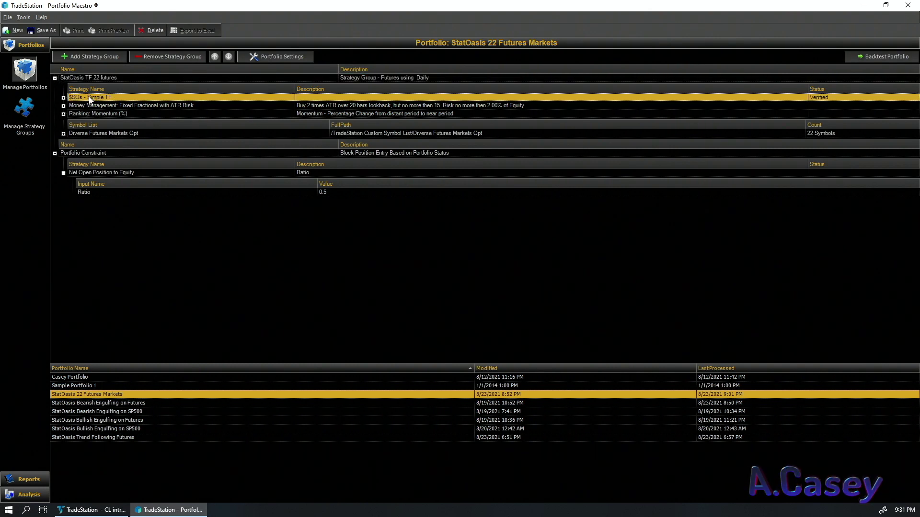
{"action": "left_click", "coordinate": [64, 98]}
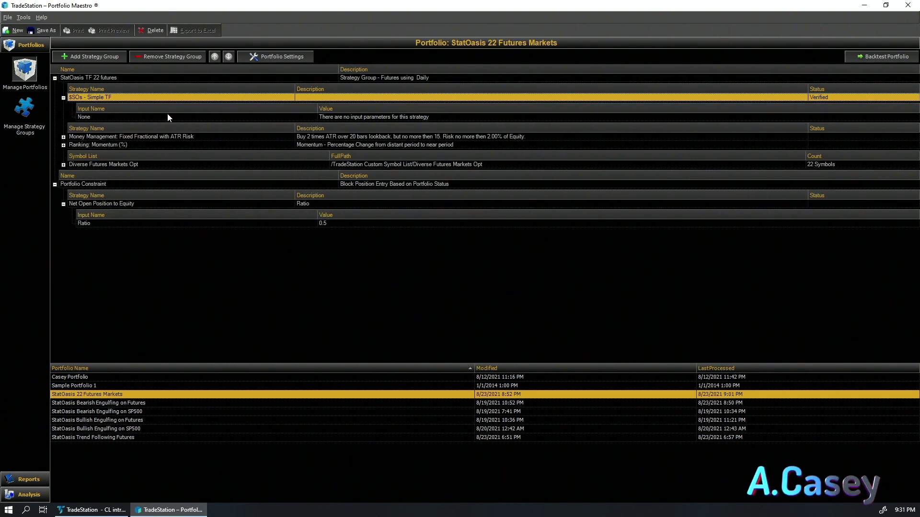
{"action": "left_click", "coordinate": [63, 137]}
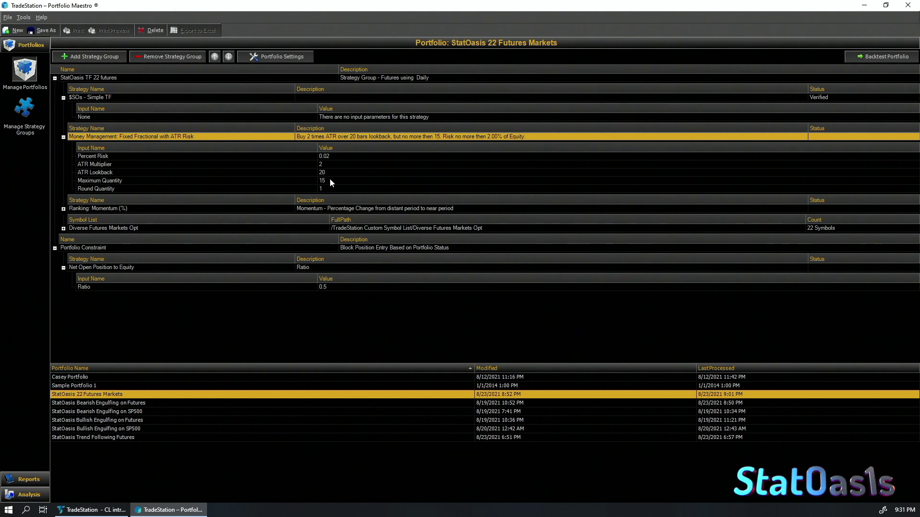
{"action": "left_click", "coordinate": [63, 208]}
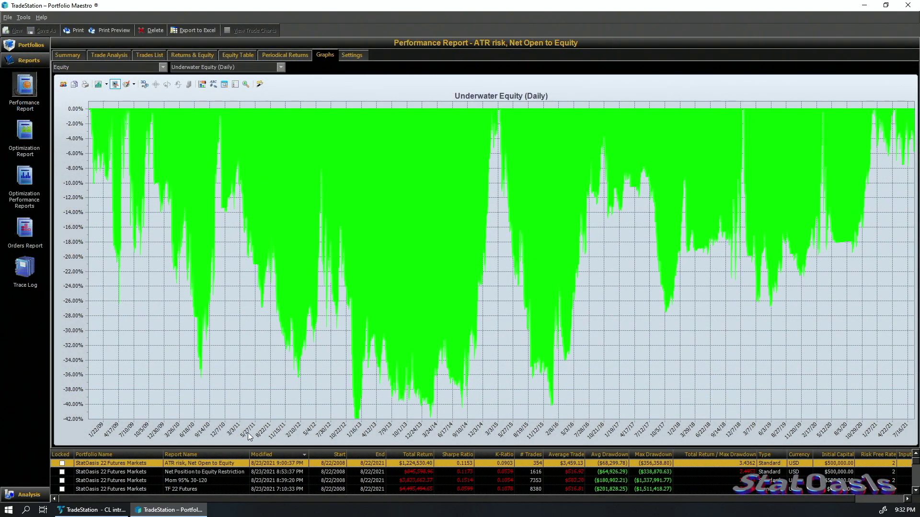
Inspect the deepest drawdowns on the Underwater Equity (Daily) graph of the ATR risk, Net Open to Equity report.
{"action": "mouse_move", "coordinate": [357, 420]}
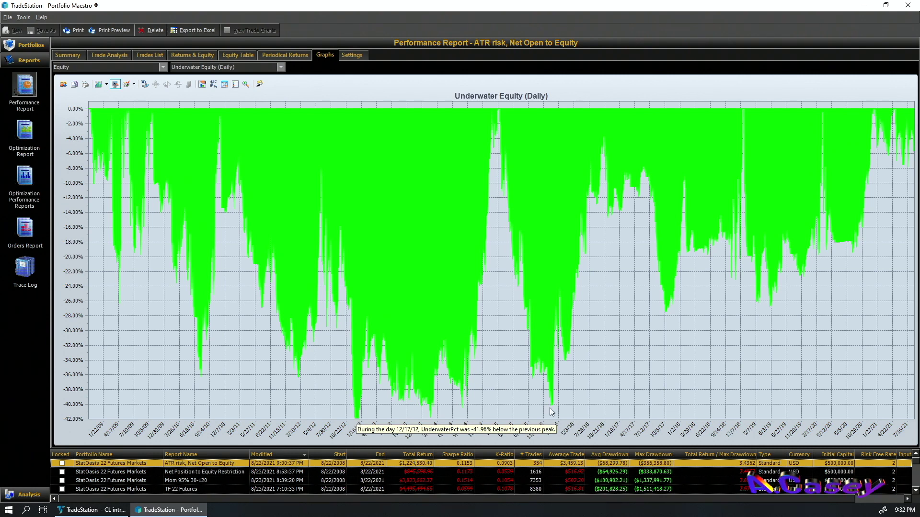
{"action": "mouse_move", "coordinate": [551, 408]}
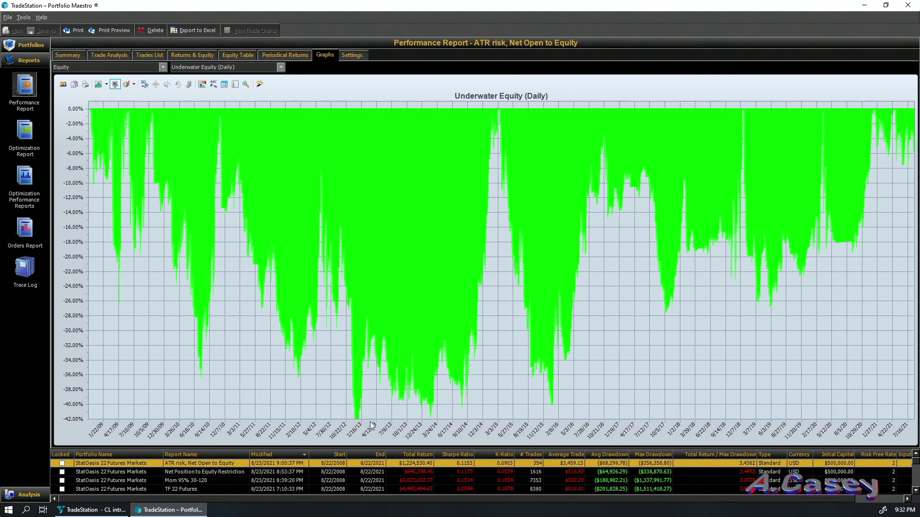
{"action": "mouse_move", "coordinate": [359, 403]}
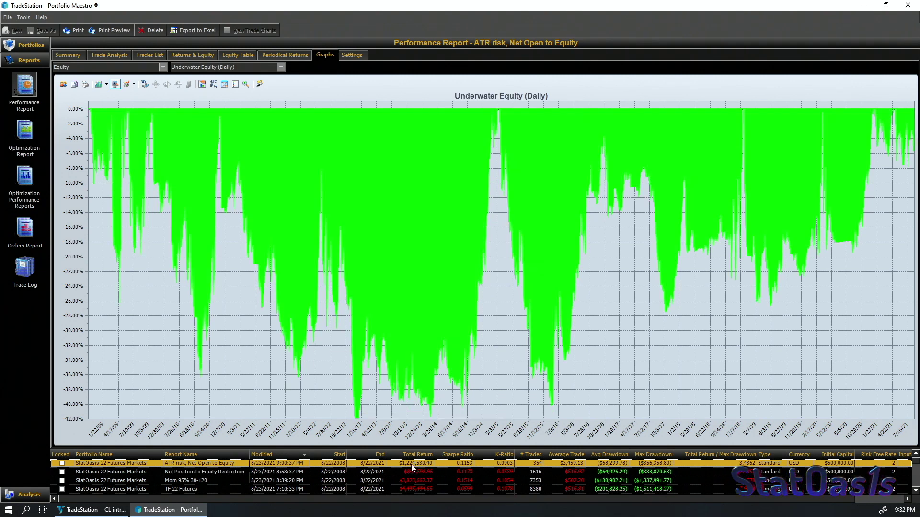
Compare the Total P/L by symbol graphs of the TF 22 Futures report and the ATR risk, Net Open to Equity report.
{"action": "left_click", "coordinate": [407, 489]}
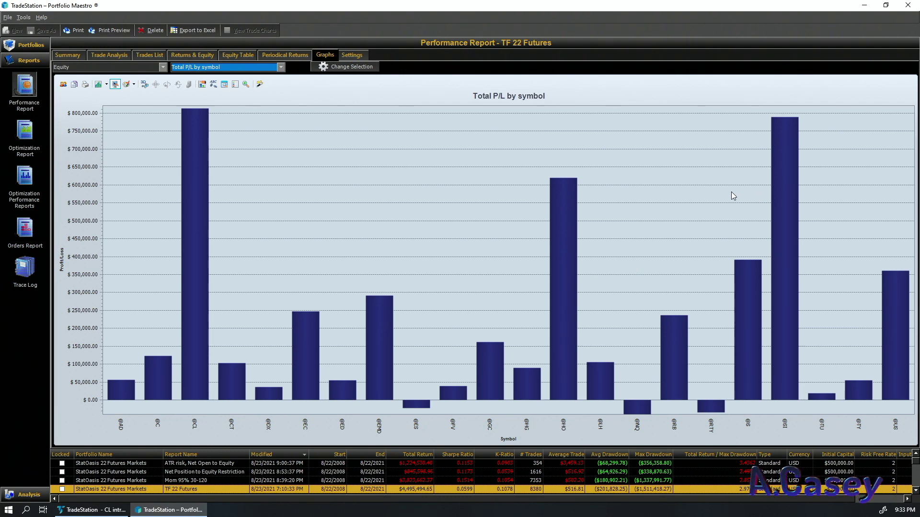
{"action": "key", "text": "Up"}
{"action": "key", "text": "Up"}
{"action": "key", "text": "Up"}
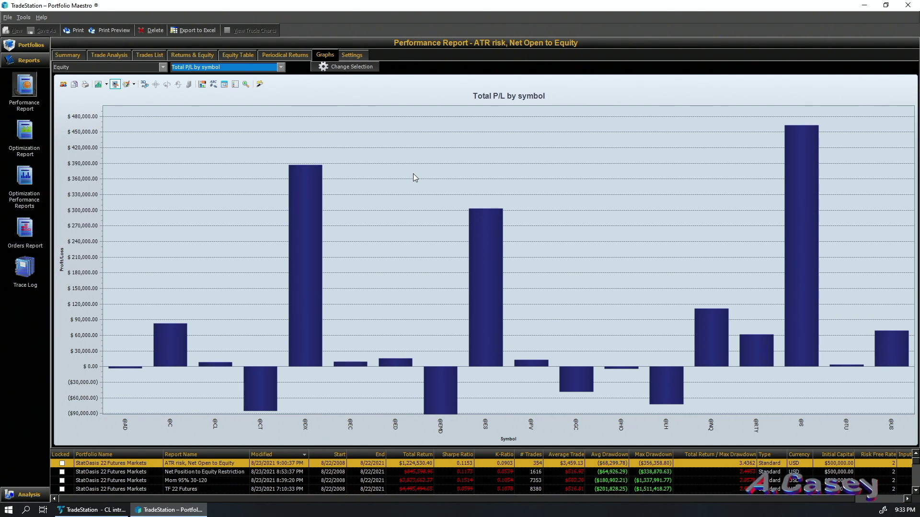
{"action": "mouse_move", "coordinate": [491, 257]}
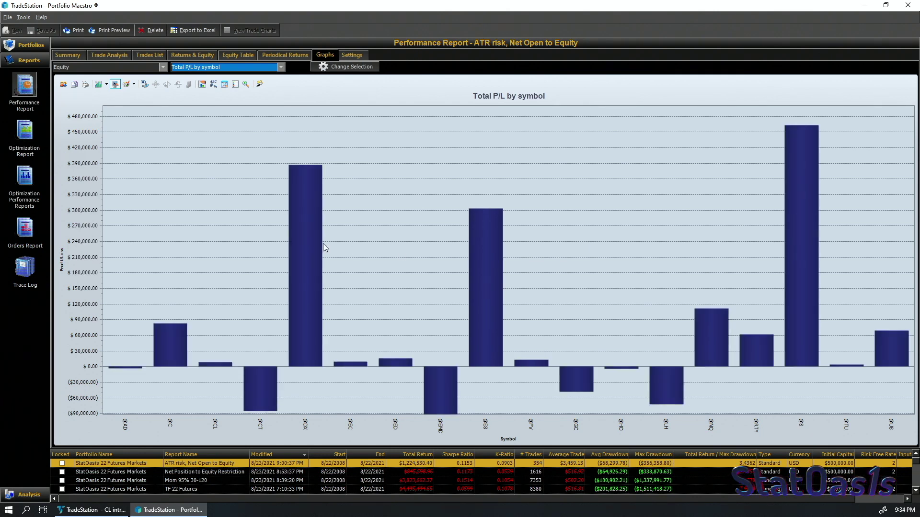
{"action": "mouse_move", "coordinate": [309, 246]}
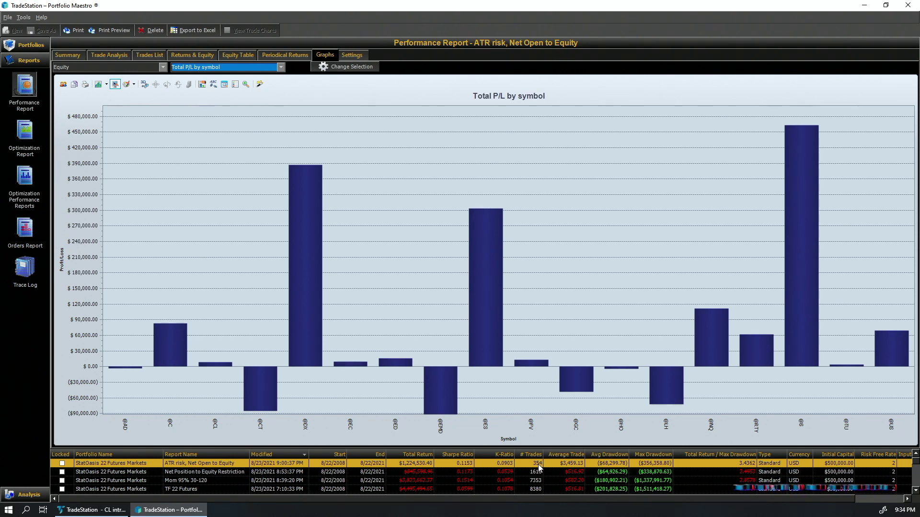
Review the per-symbol trade analysis and the list of trades for the ATR risk, Net Open to Equity report.
{"action": "left_click", "coordinate": [114, 55]}
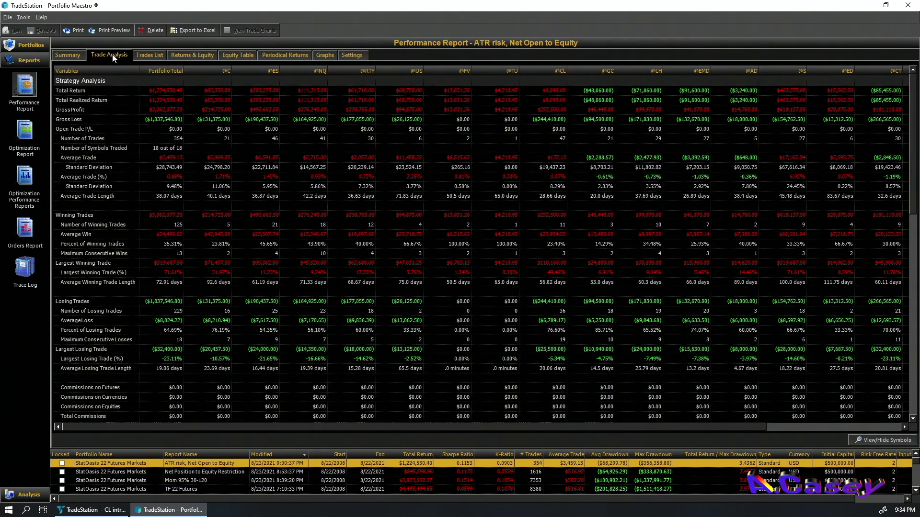
{"action": "left_click", "coordinate": [150, 56]}
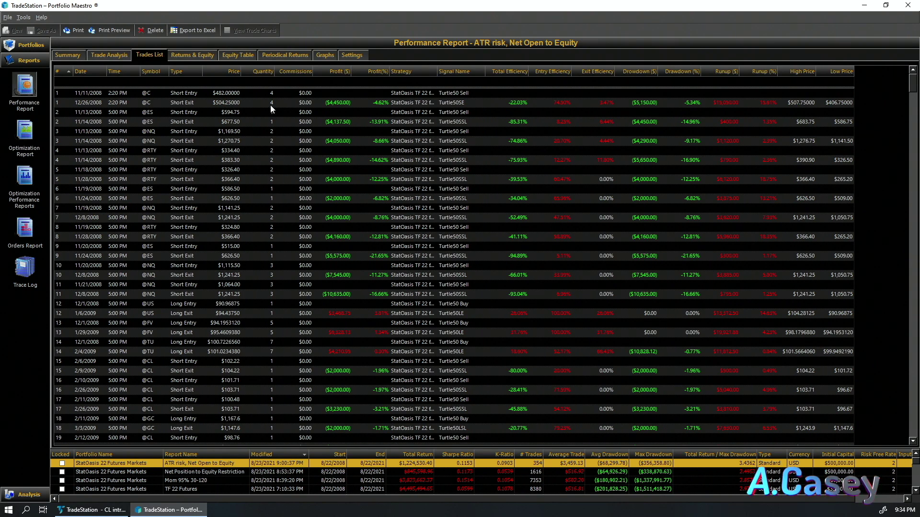
{"action": "mouse_move", "coordinate": [912, 88]}
{"action": "left_mouse_down"}
{"action": "mouse_move", "coordinate": [901, 283]}
{"action": "mouse_move", "coordinate": [914, 434]}
{"action": "mouse_move", "coordinate": [912, 86]}
{"action": "left_mouse_up"}
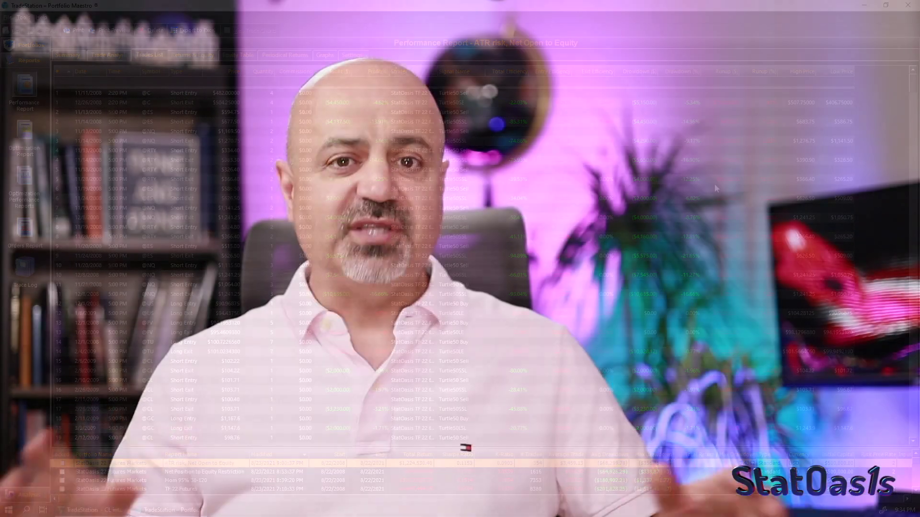